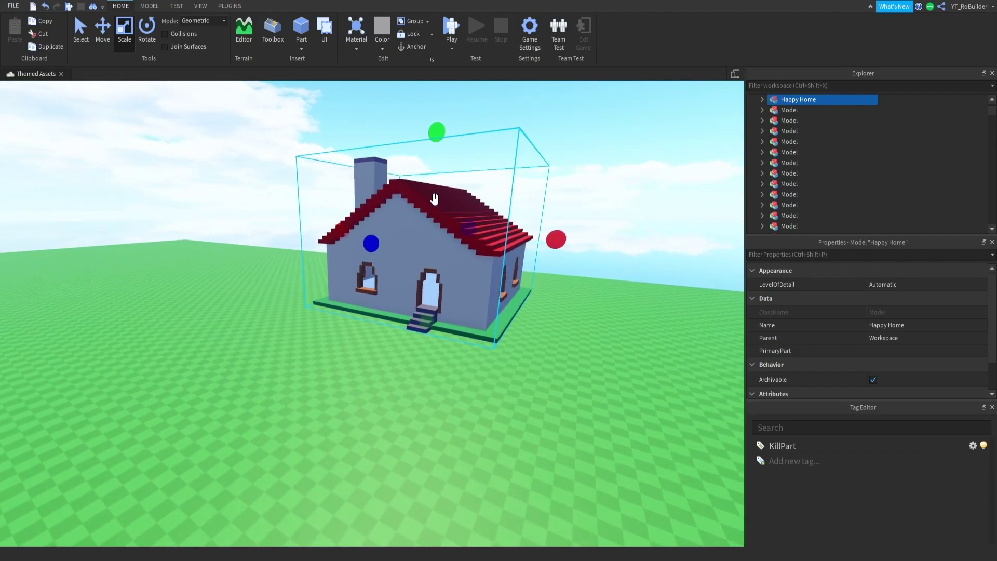
Examine the Happy Home model from outside and inside, including its windows, doorway, roof, chimney and floor.
scroll(452, 197, up, 5)
right_drag(467, 198, 468, 198)
scroll(468, 198, up, 3)
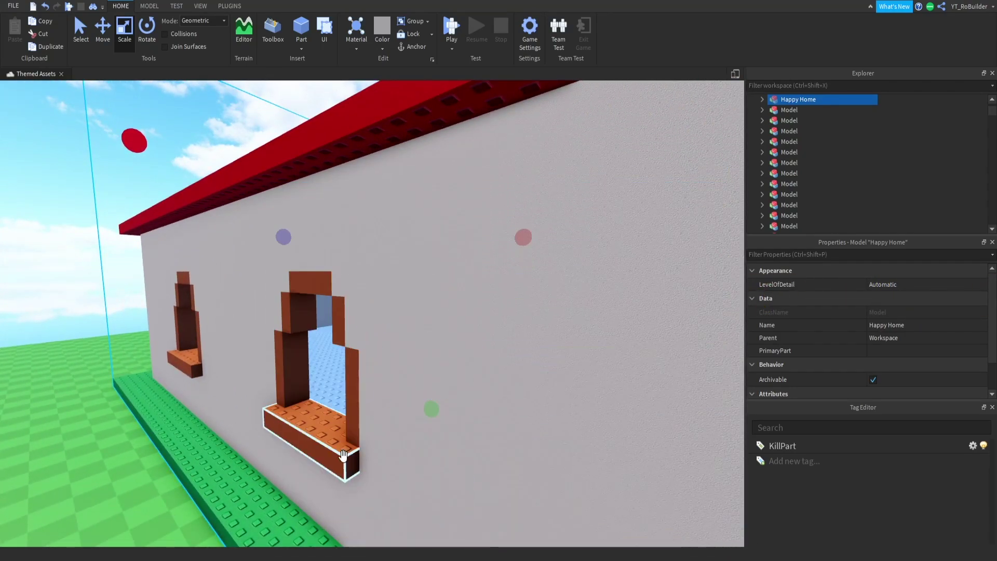
scroll(289, 318, down, 5)
mouse_move(312, 317)
right_down()
mouse_move(326, 310)
mouse_move(321, 324)
right_up()
scroll(326, 311, up, 3)
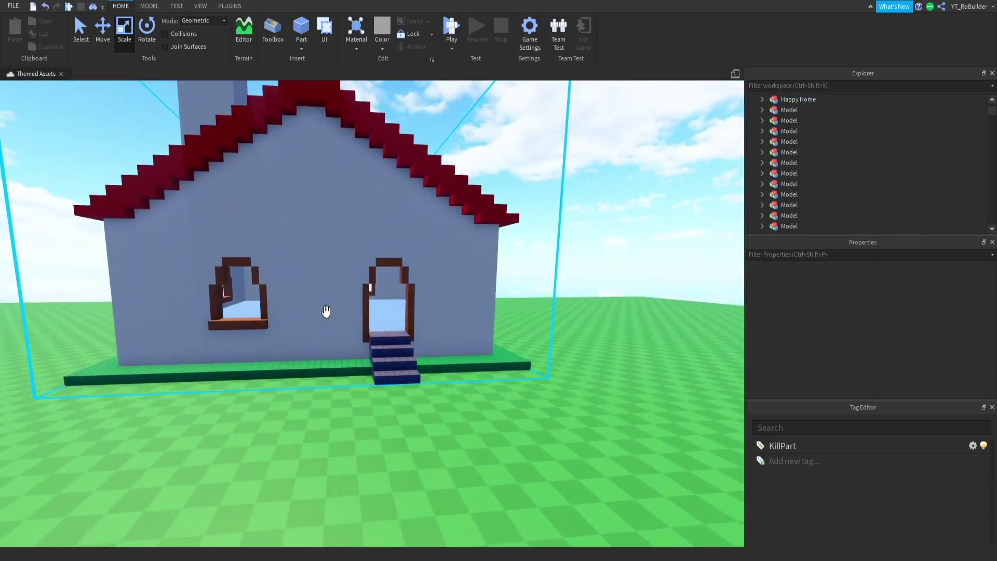
scroll(326, 311, up, 10)
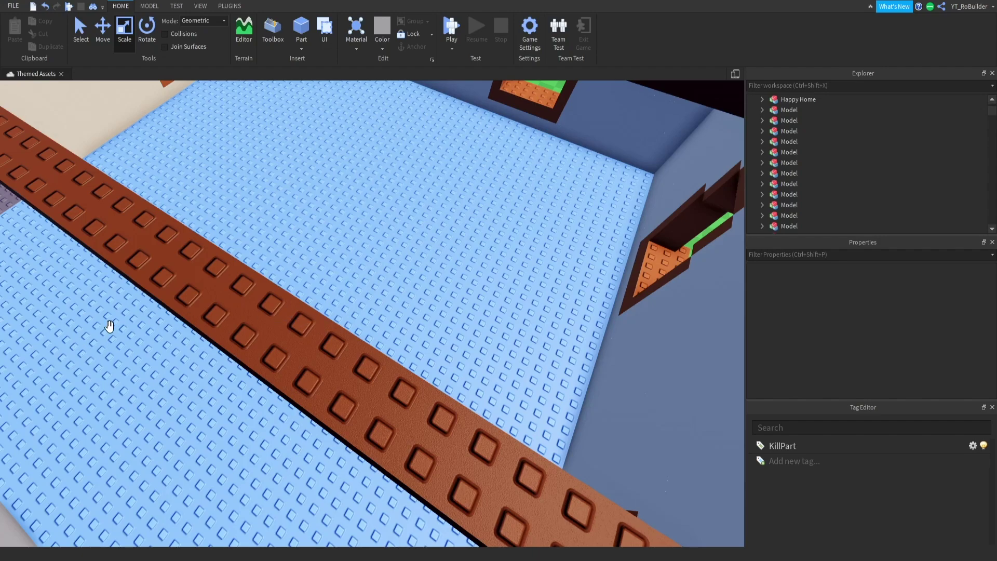
right_drag(251, 260, 253, 260)
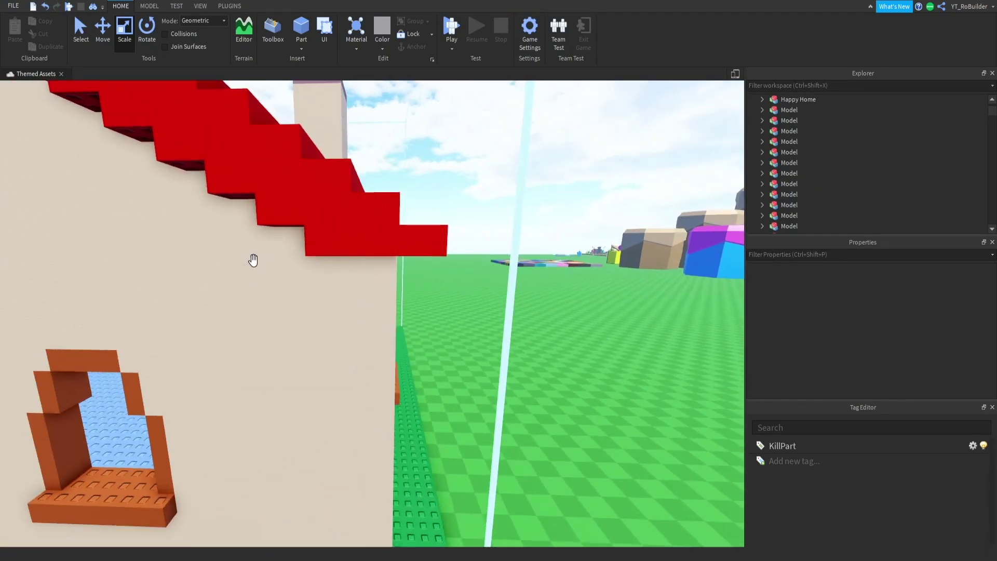
scroll(254, 261, down, 5)
scroll(316, 245, up, 5)
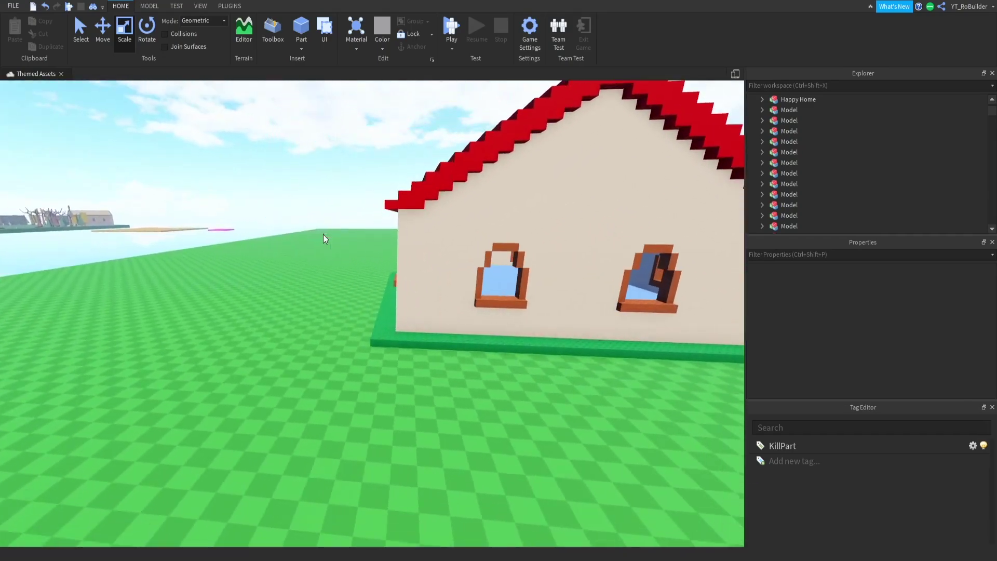
click(323, 235)
right_drag(323, 235, 323, 234)
scroll(322, 233, up, 2)
scroll(323, 234, up, 3)
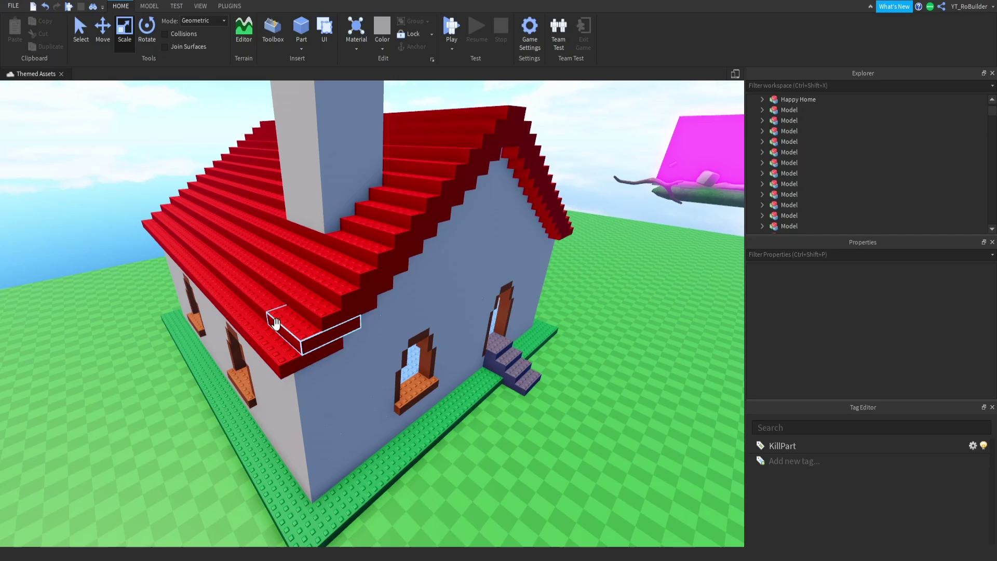
scroll(363, 233, down, 5)
right_drag(364, 238, 452, 223)
scroll(365, 237, up, 4)
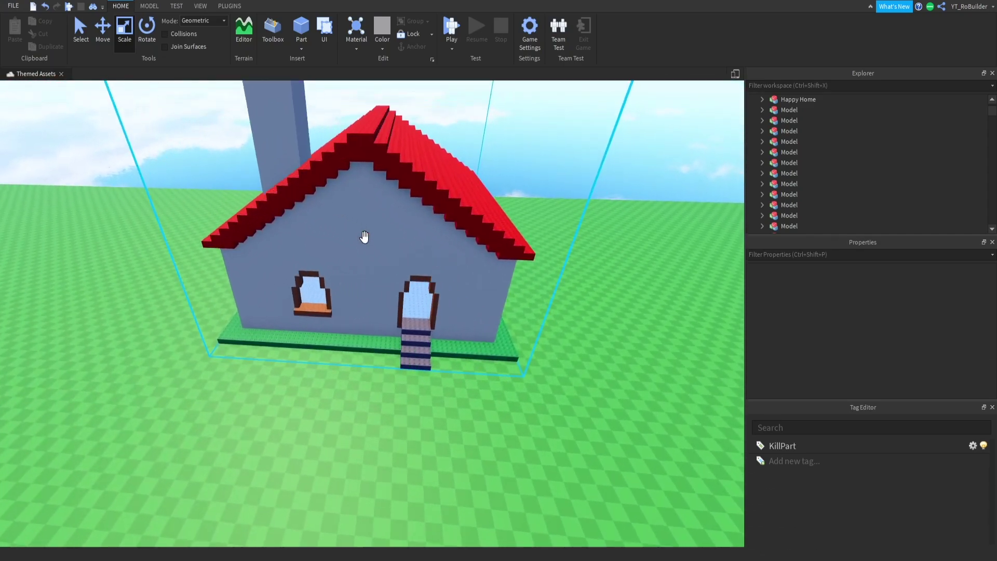
scroll(365, 236, up, 5)
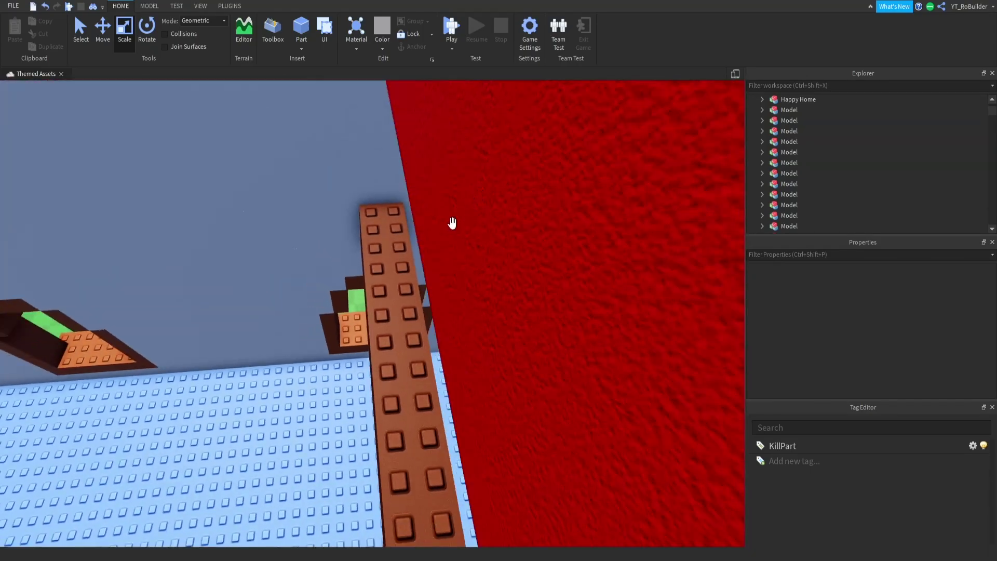
right_drag(409, 282, 412, 281)
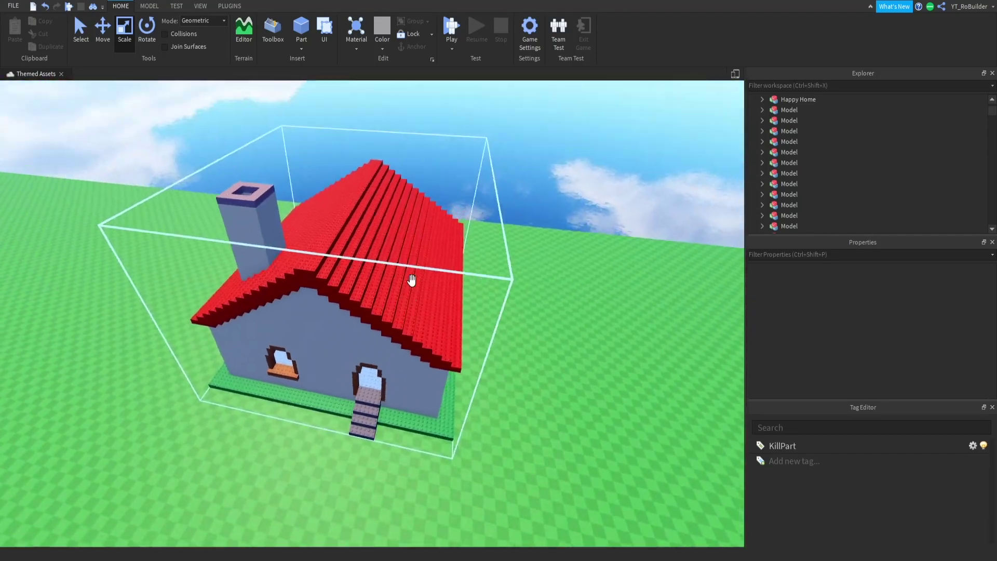
Copy the house's dark green baseplate and place the duplicate on the grass beside the house.
right_drag(412, 279, 372, 395)
click(372, 395)
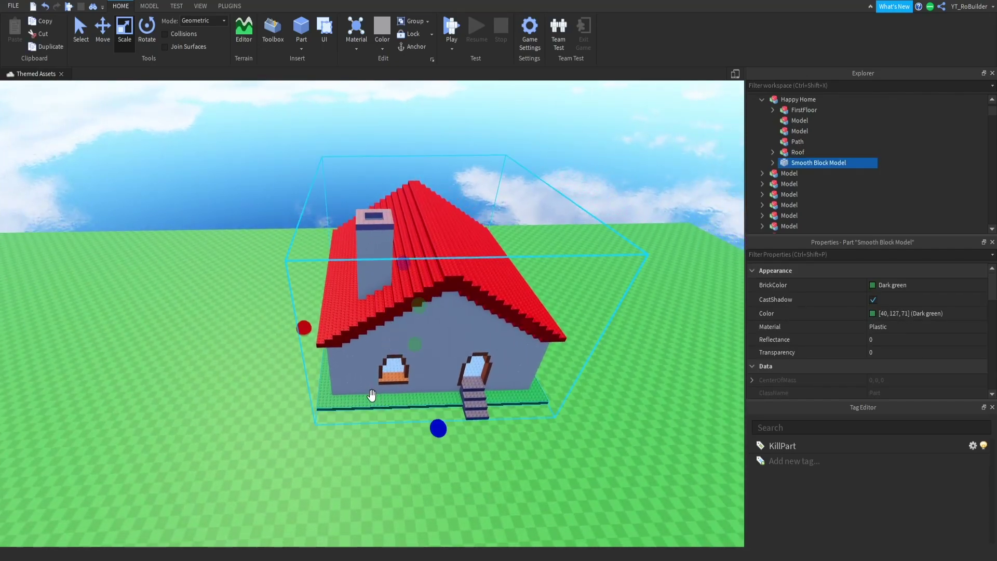
key(ctrl+c)
key(ctrl+v)
drag(395, 145, 134, 372)
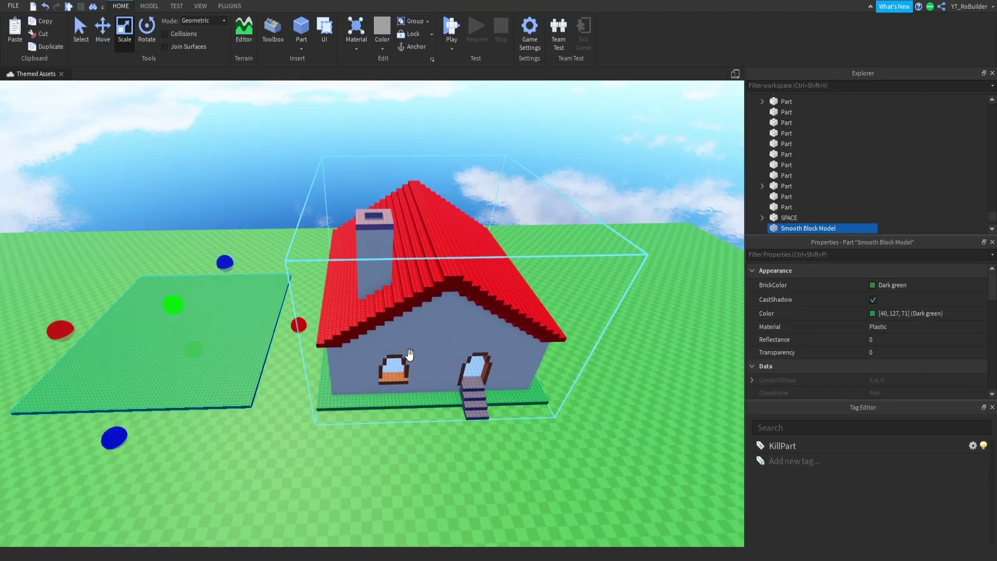
Set the duplicated baseplate's BottomSurface and TopSurface to SmoothNoOutlines.
scroll(824, 373, down, 10)
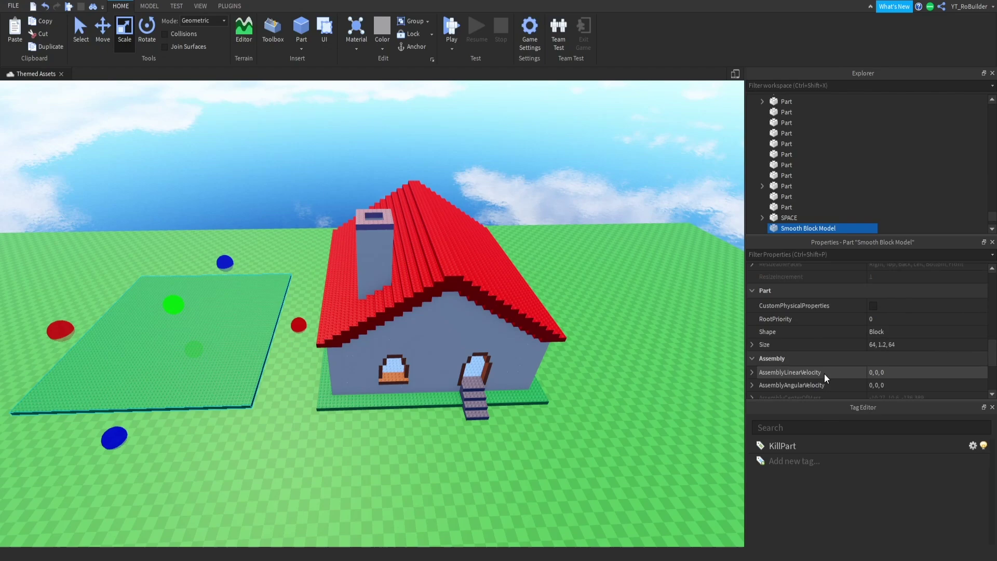
click(752, 340)
scroll(820, 322, down, 3)
click(883, 291)
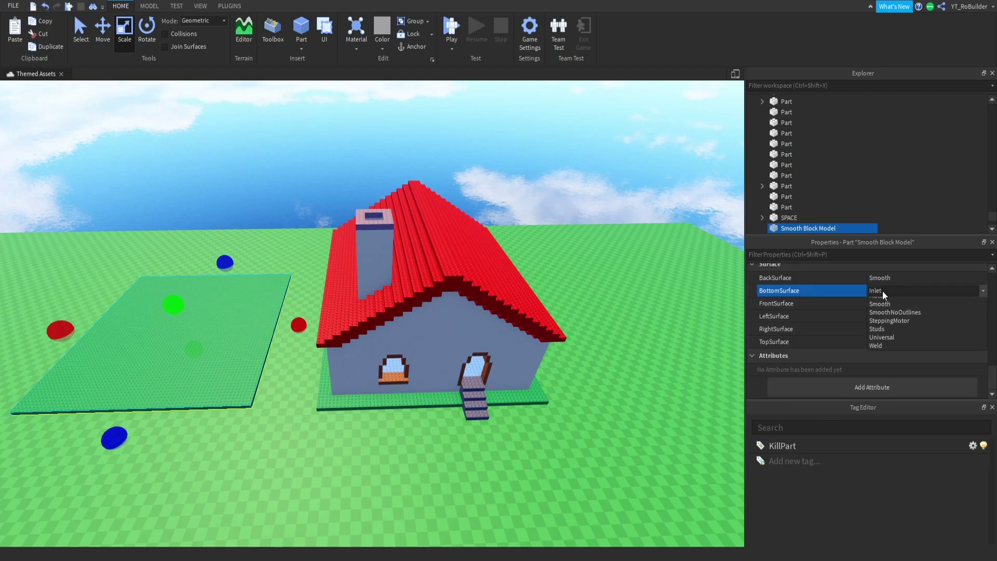
click(889, 343)
click(881, 340)
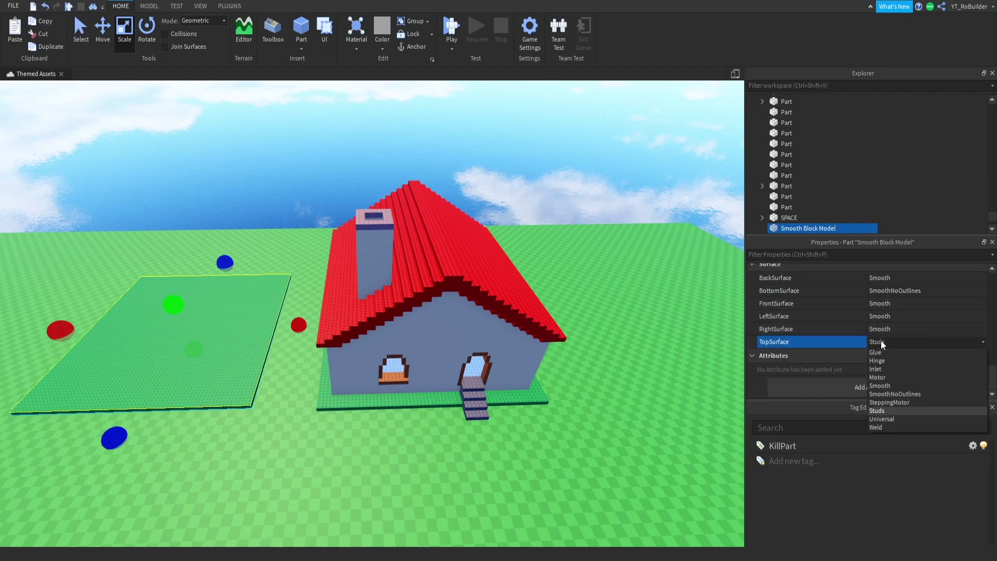
click(888, 393)
scroll(394, 353, up, 5)
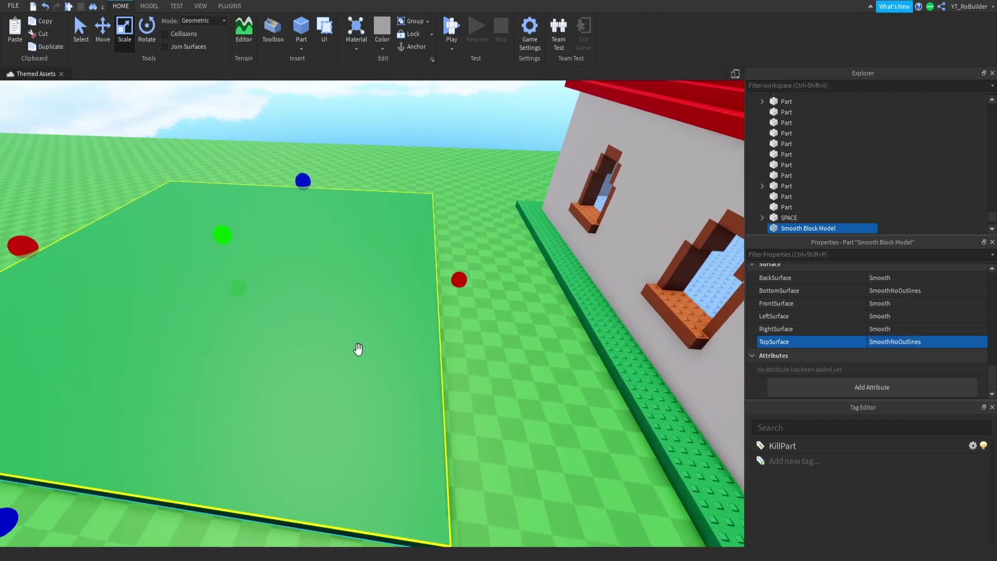
Set the duplicated baseplate's BrickColor to Bright green.
click(516, 429)
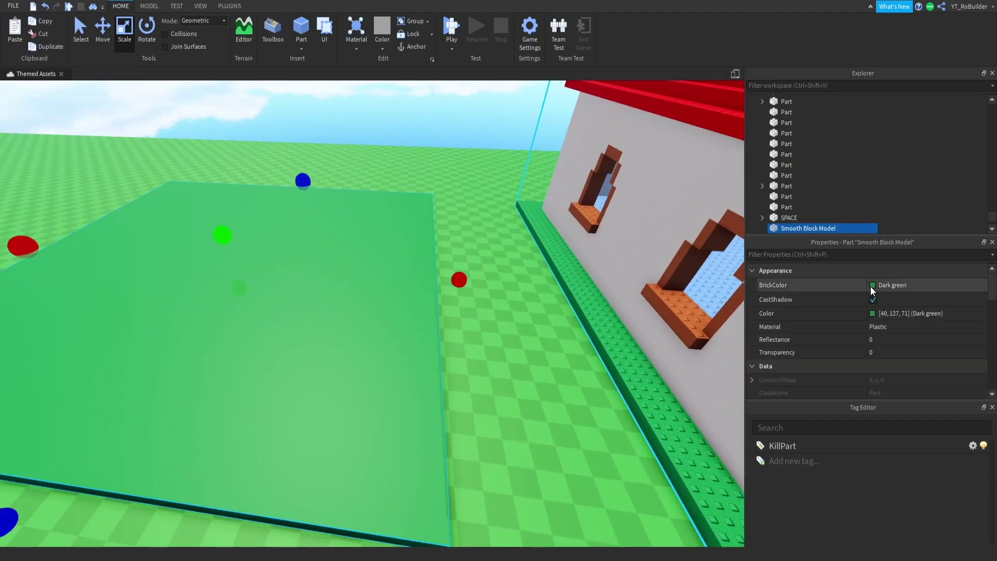
click(866, 285)
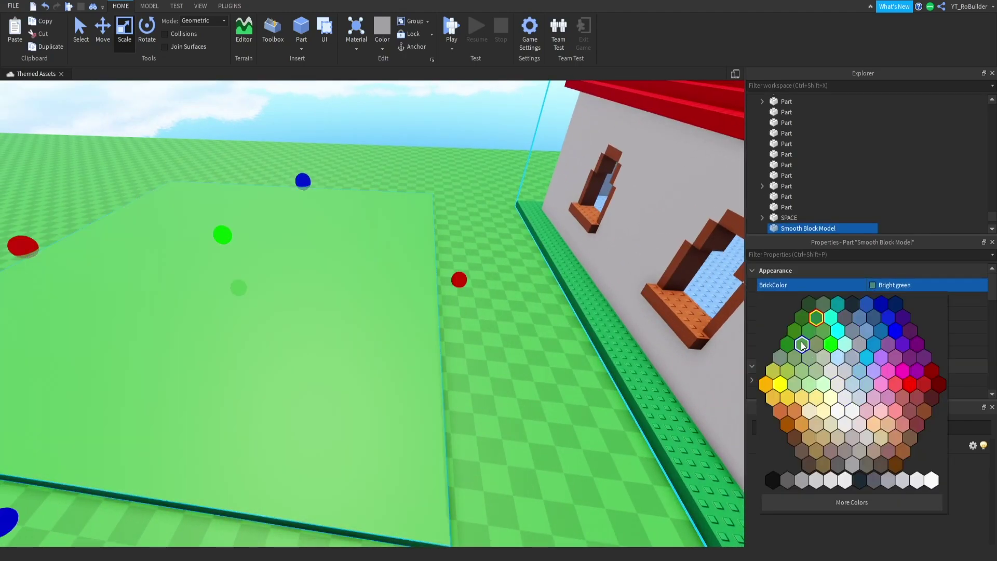
click(801, 345)
scroll(365, 229, down, 5)
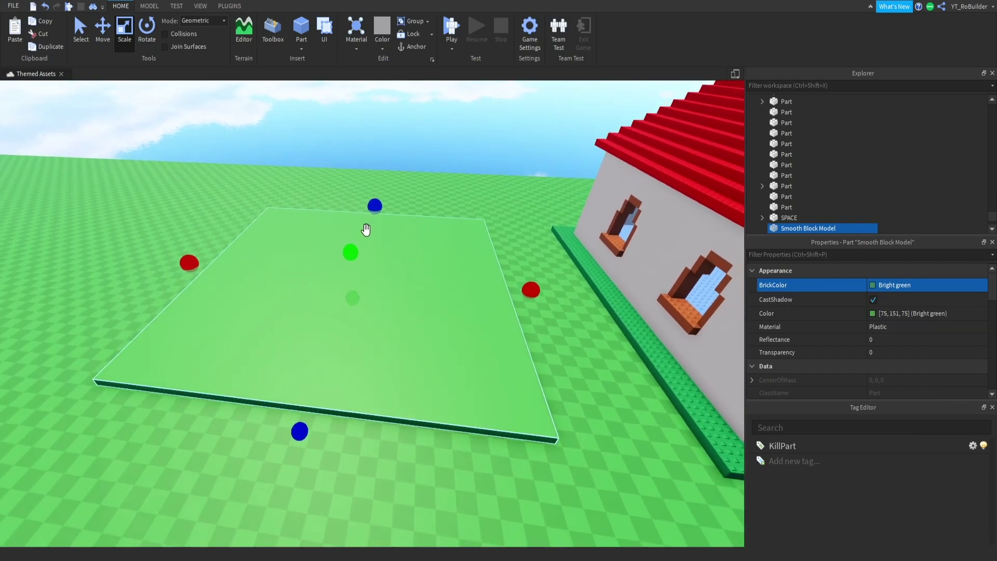
Insert a part on the new baseplate and give it the house wall's Brick yellow colour, 215, 197, 154.
scroll(365, 226, down, 3)
key(d)
click(469, 286)
scroll(469, 286, up, 3)
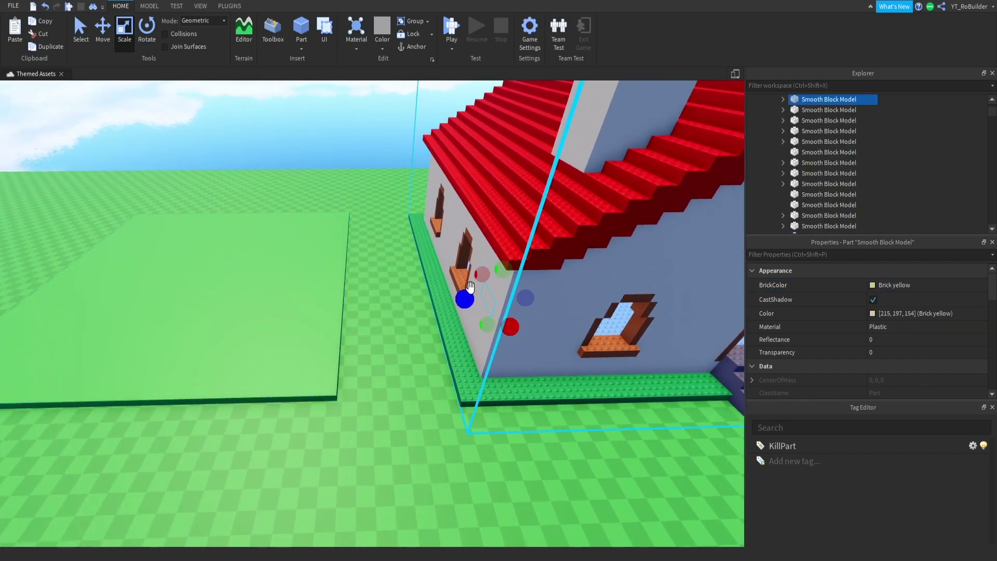
click(902, 313)
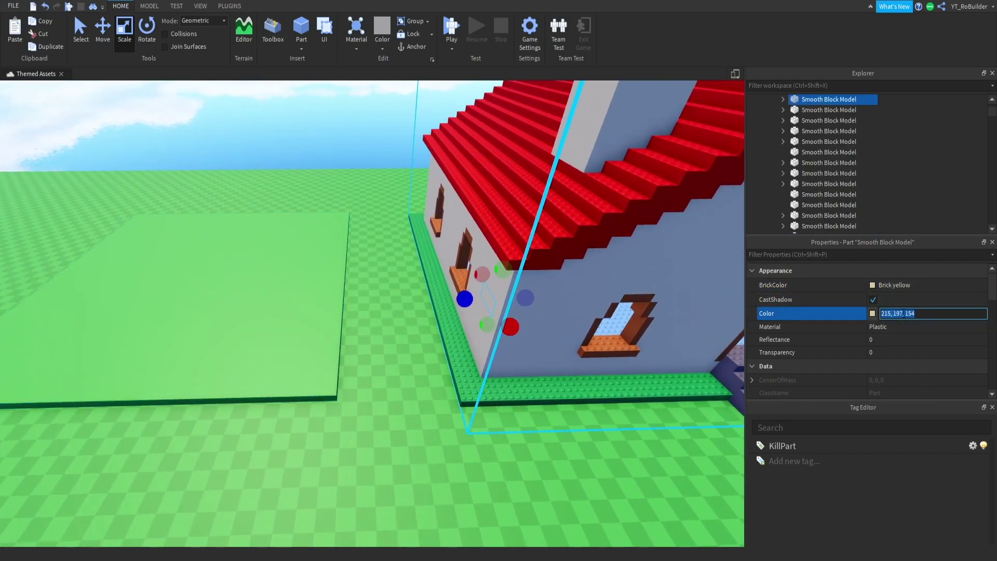
key(End)
click(301, 29)
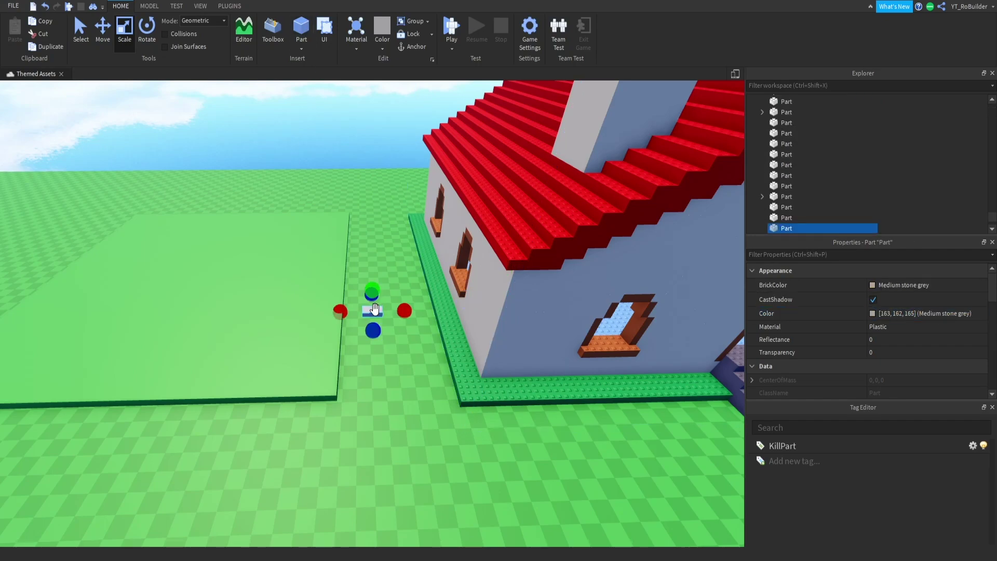
drag(372, 312, 245, 289)
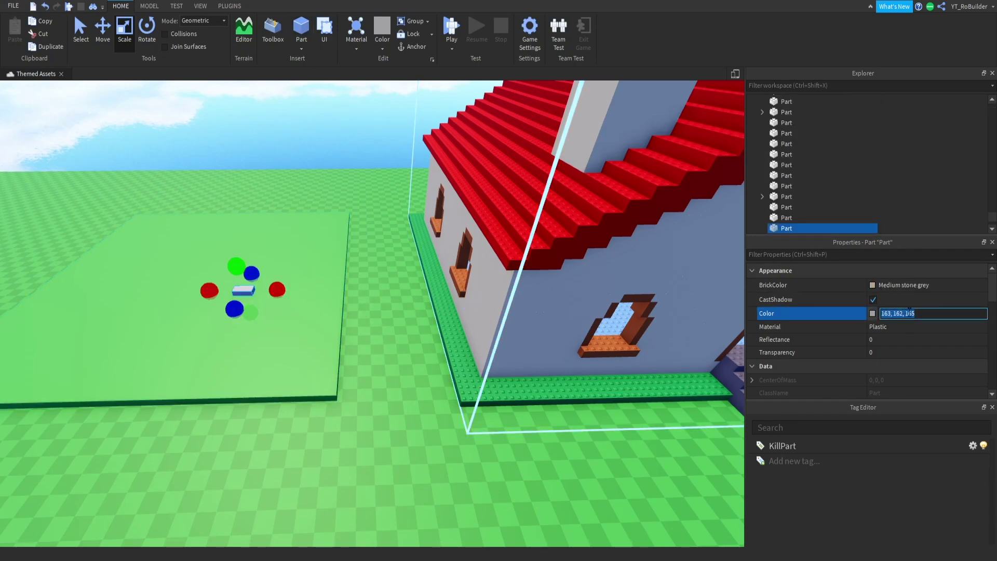
key(ctrl+v)
key(Return)
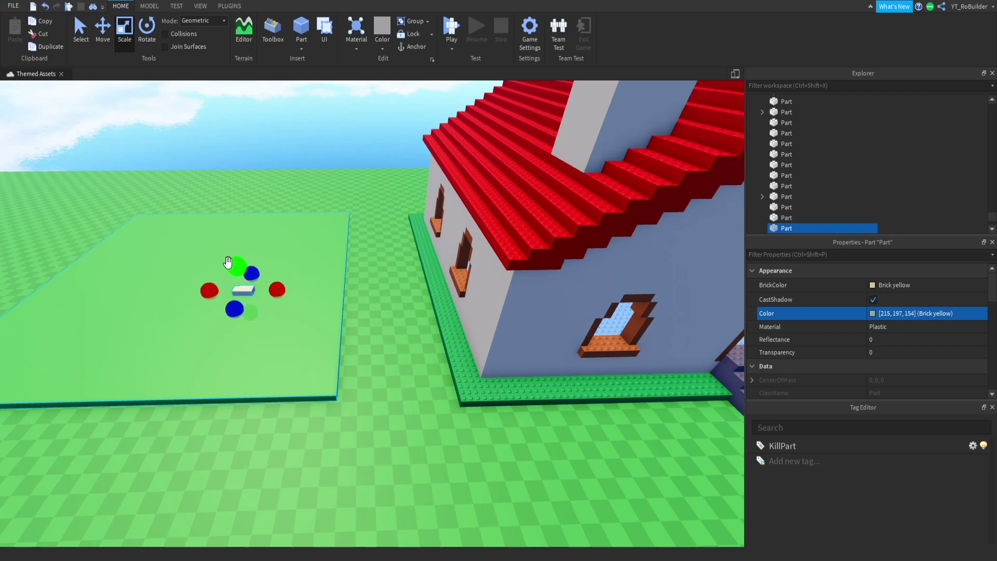
Enlarge the Brick yellow part into a tall wall slab and place it upright at the new baseplate's far edge.
drag(227, 261, 223, 218)
drag(233, 281, 144, 226)
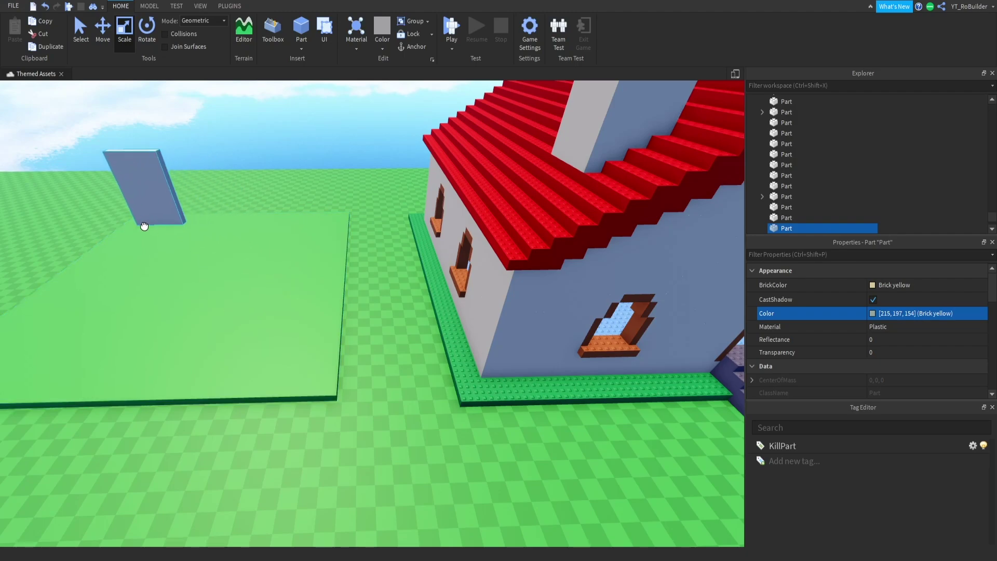
Insert a part on the new baseplate and give it the window sill's Dark orange colour, 160, 95, 53.
right_drag(363, 254, 410, 275)
click(421, 272)
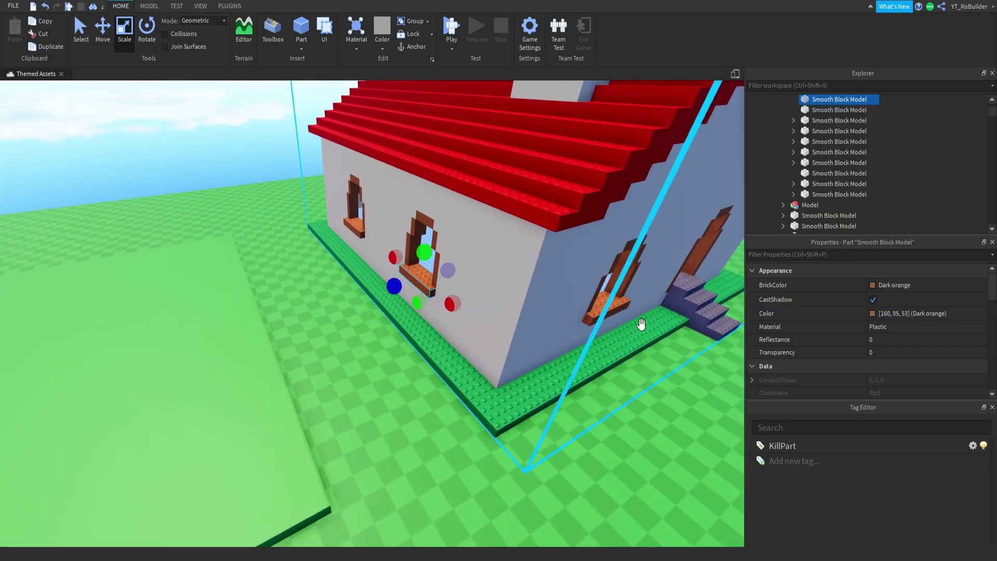
click(907, 316)
click(301, 28)
drag(344, 311, 195, 363)
key(ctrl+v)
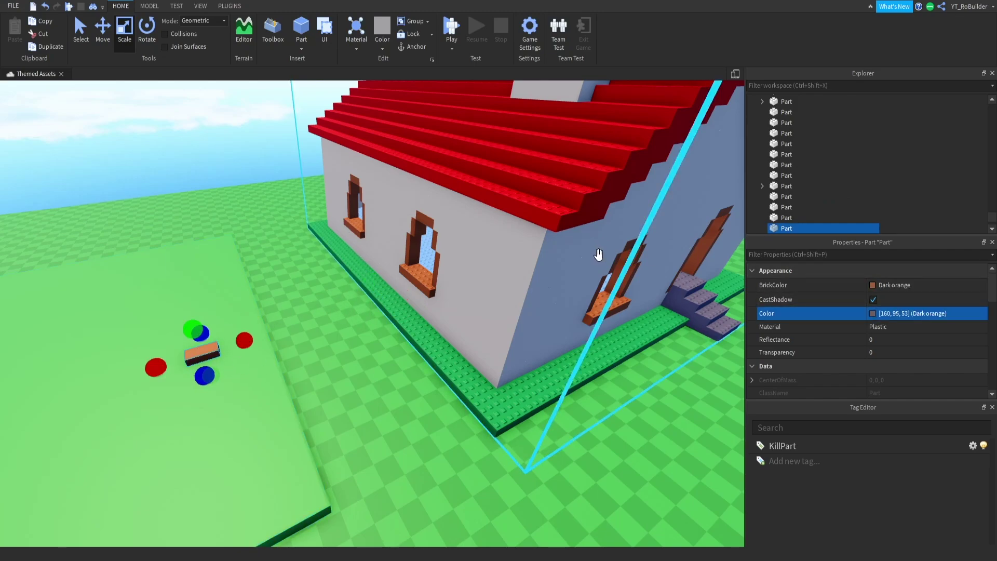
Insert another part on the new baseplate and give it the roof's Bright red colour, 196, 40, 28.
right_drag(596, 251, 283, 356)
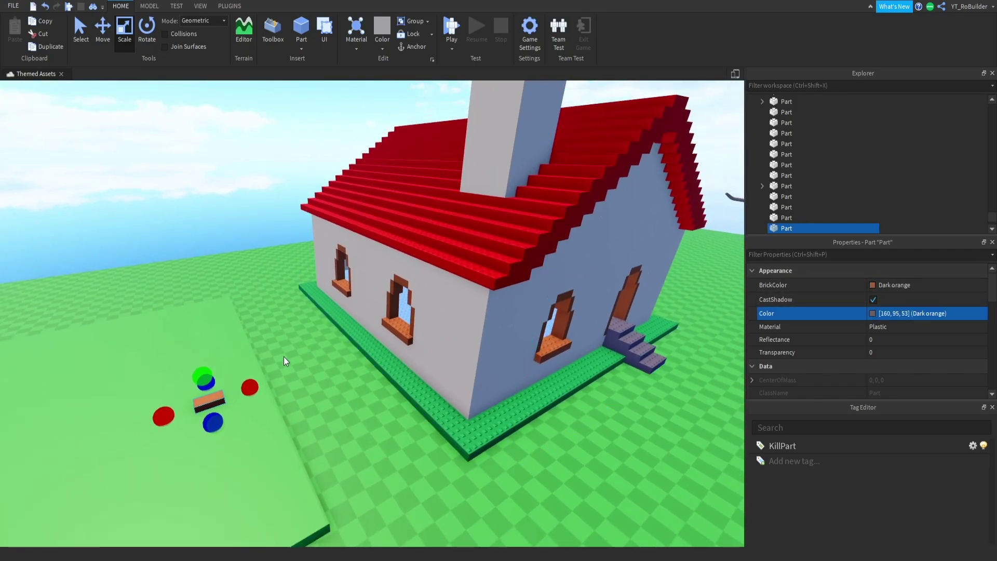
click(302, 29)
drag(348, 213, 177, 337)
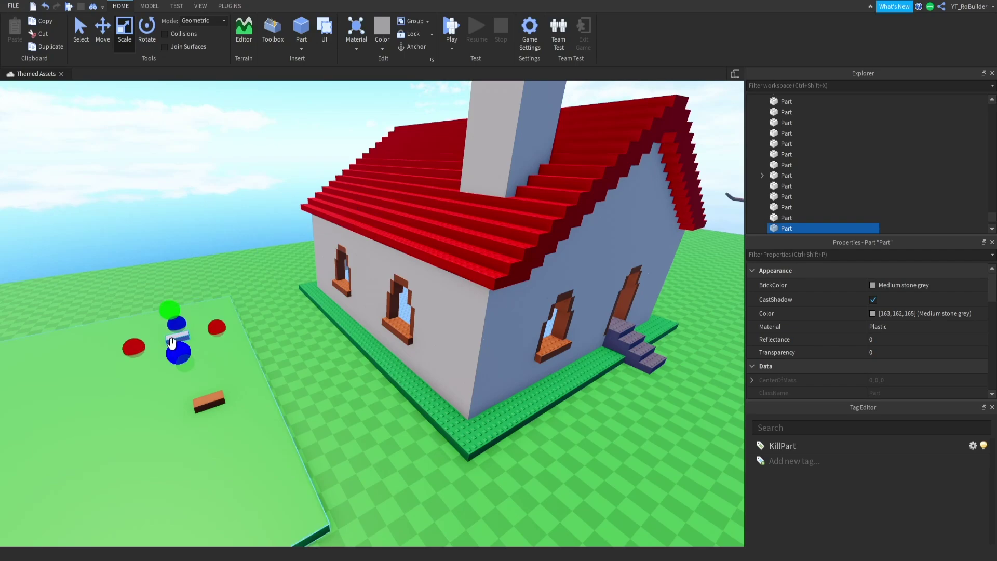
click(410, 240)
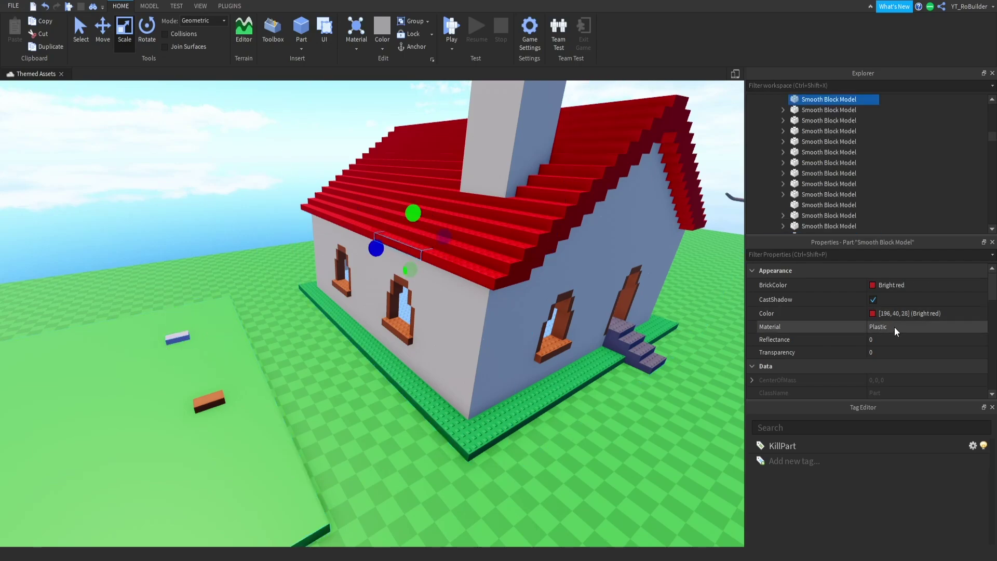
click(902, 313)
key(ctrl+c)
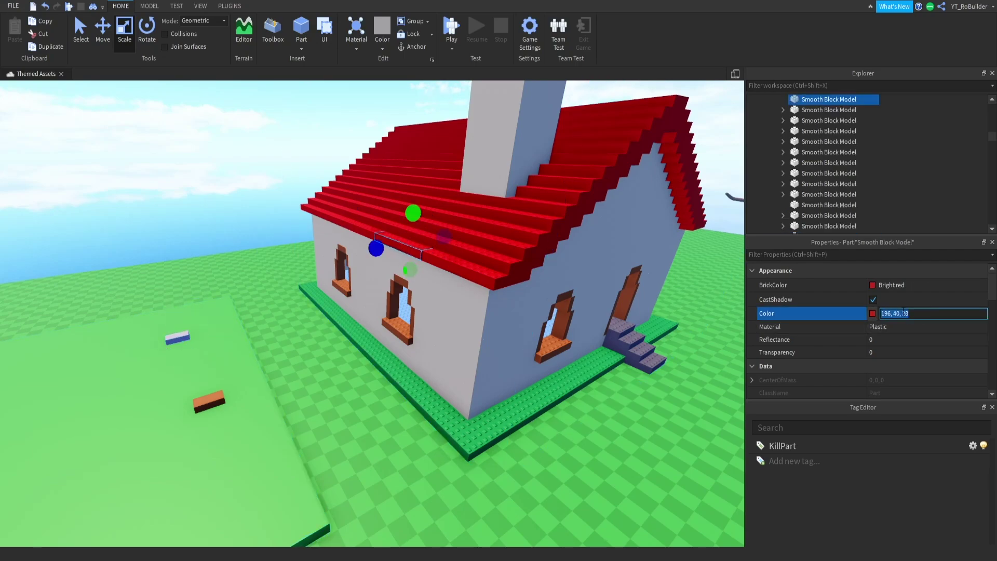
click(166, 333)
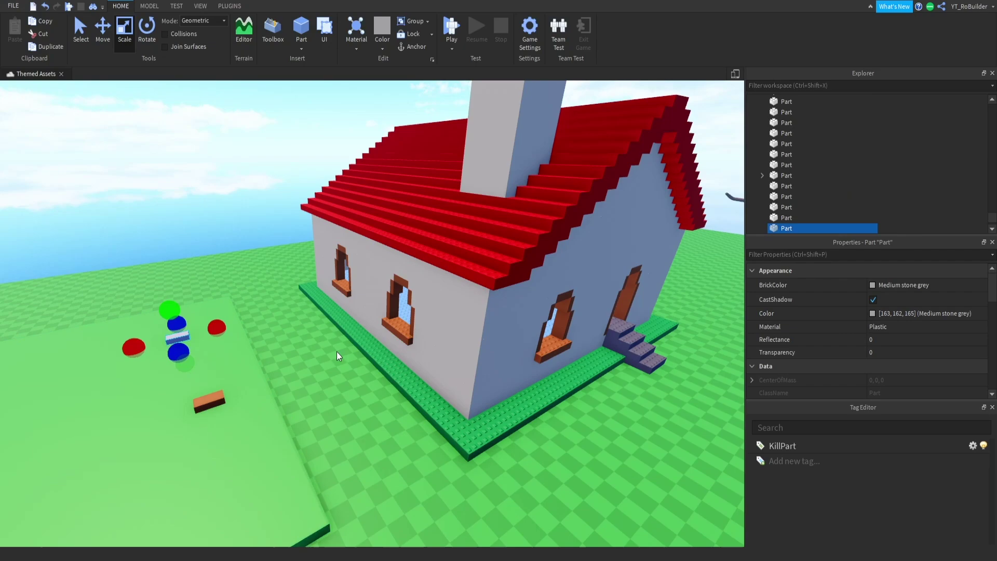
click(895, 313)
key(ctrl+v)
key(Return)
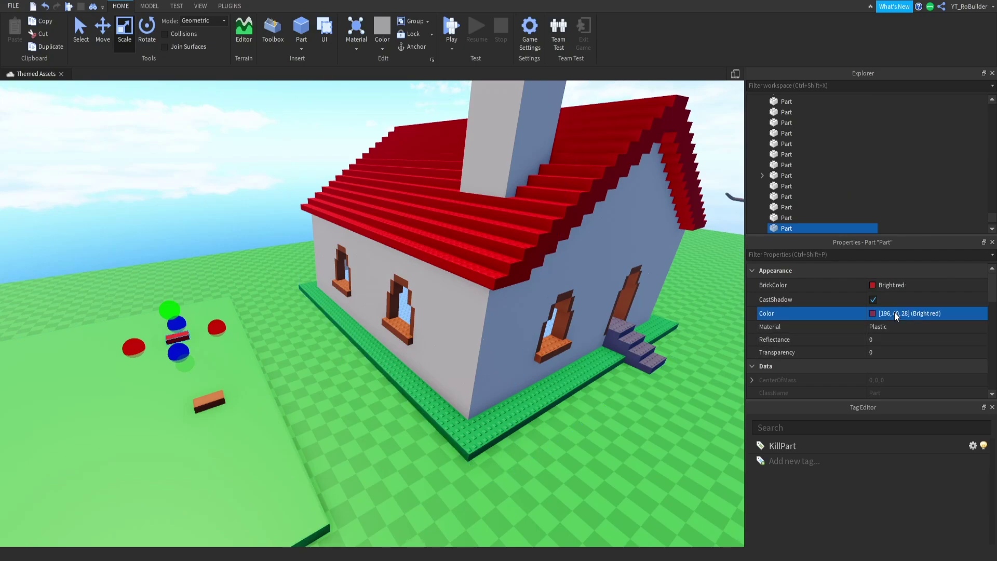
Move the red and orange sample parts off the new baseplate and set them together on the grass beside it.
scroll(270, 191, down, 5)
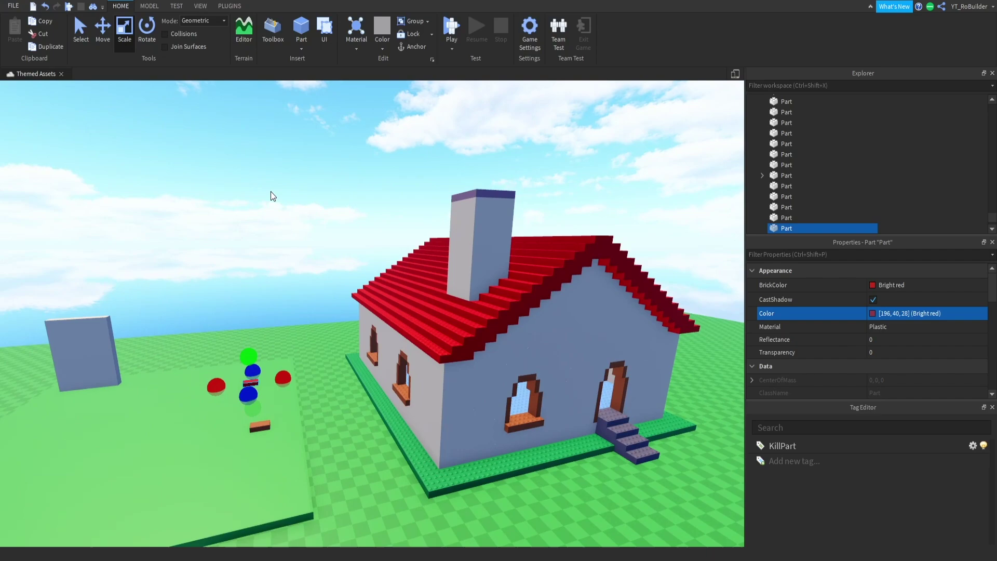
scroll(270, 191, up, 10)
scroll(304, 225, down, 3)
right_drag(312, 207, 570, 280)
drag(544, 268, 202, 194)
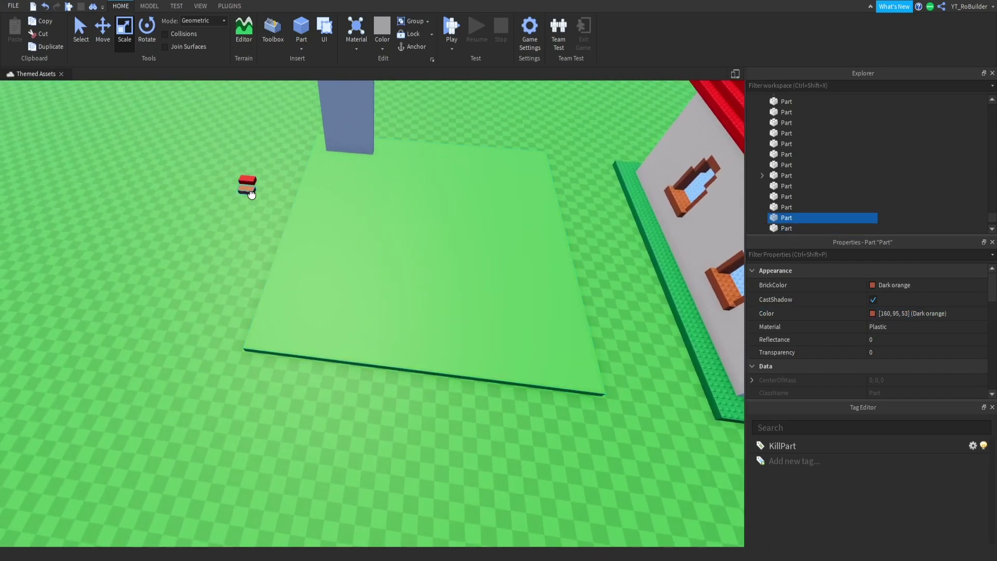
Insert a part beside the red and orange samples and give it the wall slab's Brick yellow colour, 215, 197, 154.
click(301, 29)
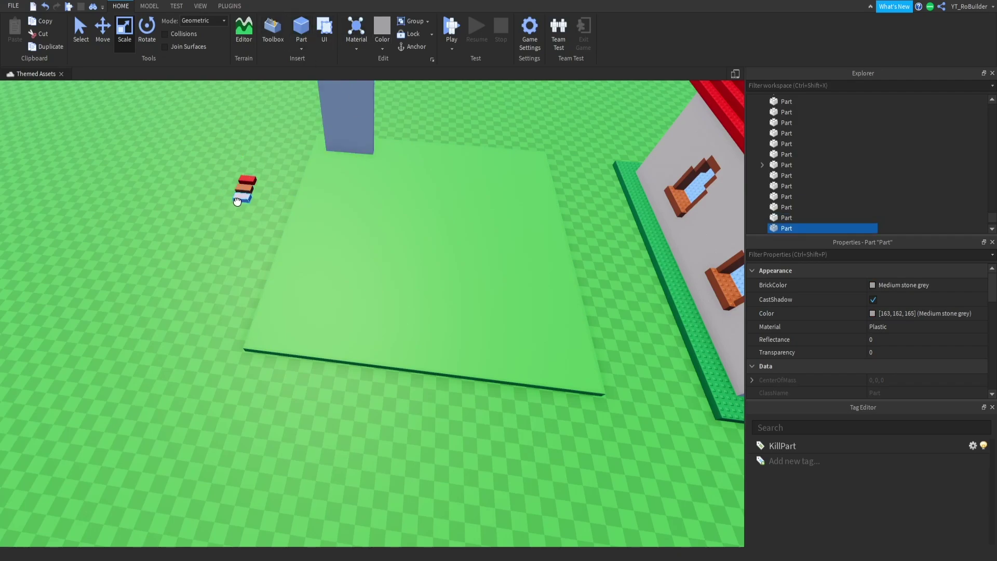
click(466, 145)
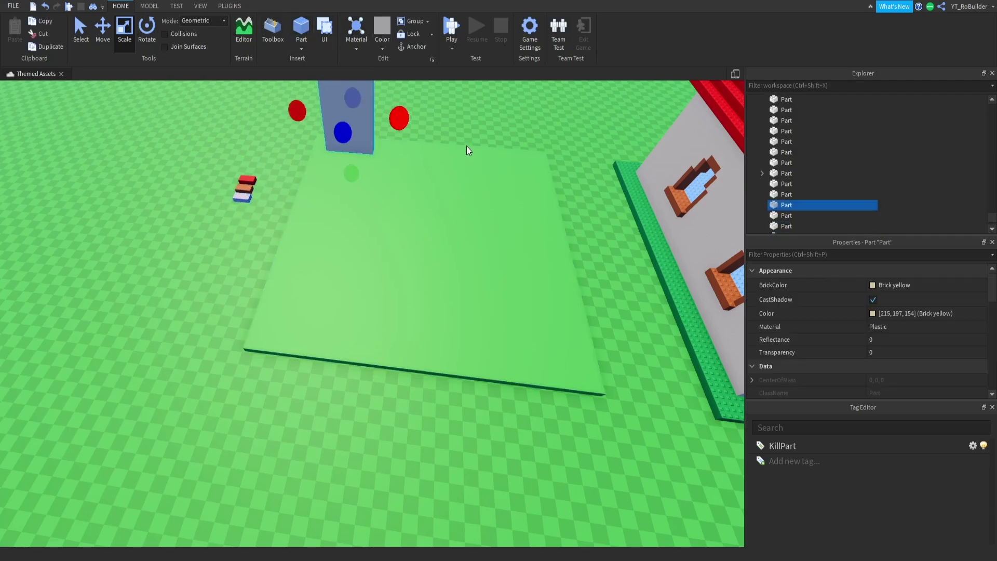
click(895, 315)
click(242, 196)
drag(242, 196, 420, 283)
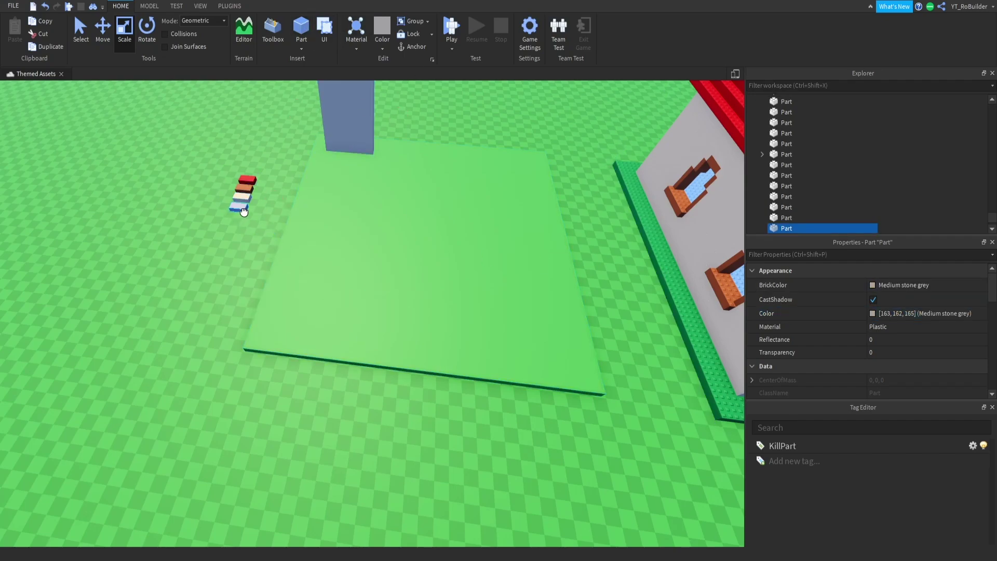
Give the newest sample part in the row the old house stairs' Dark stone grey colour, 99, 95, 98.
right_drag(243, 211, 354, 256)
click(384, 303)
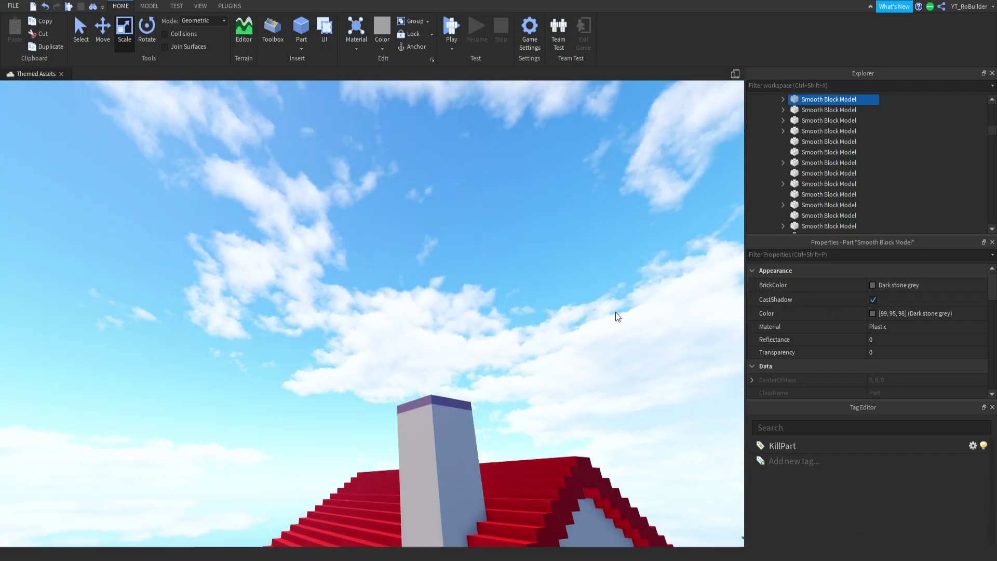
right_drag(615, 313, 552, 305)
click(553, 363)
scroll(569, 292, up, 3)
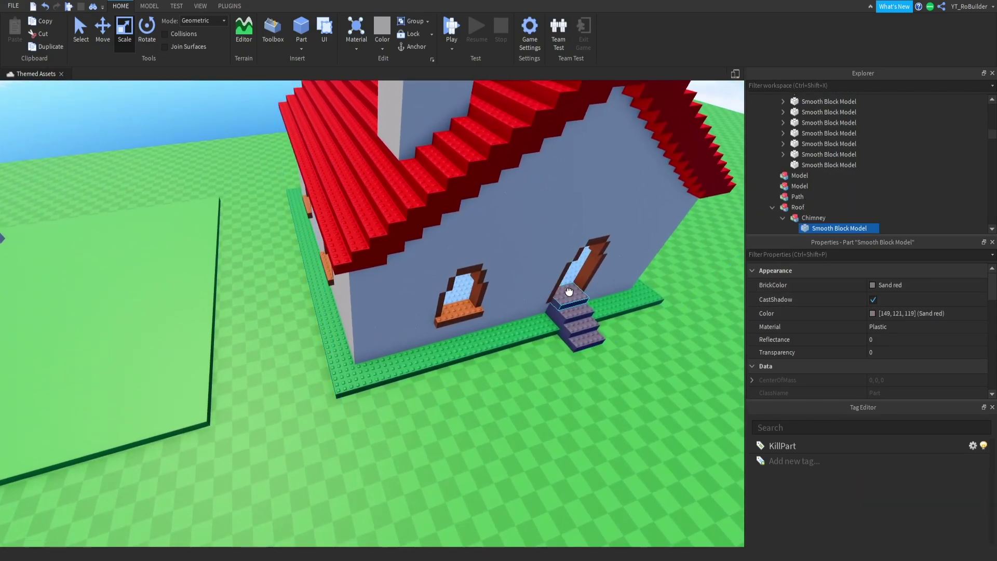
click(568, 292)
click(906, 312)
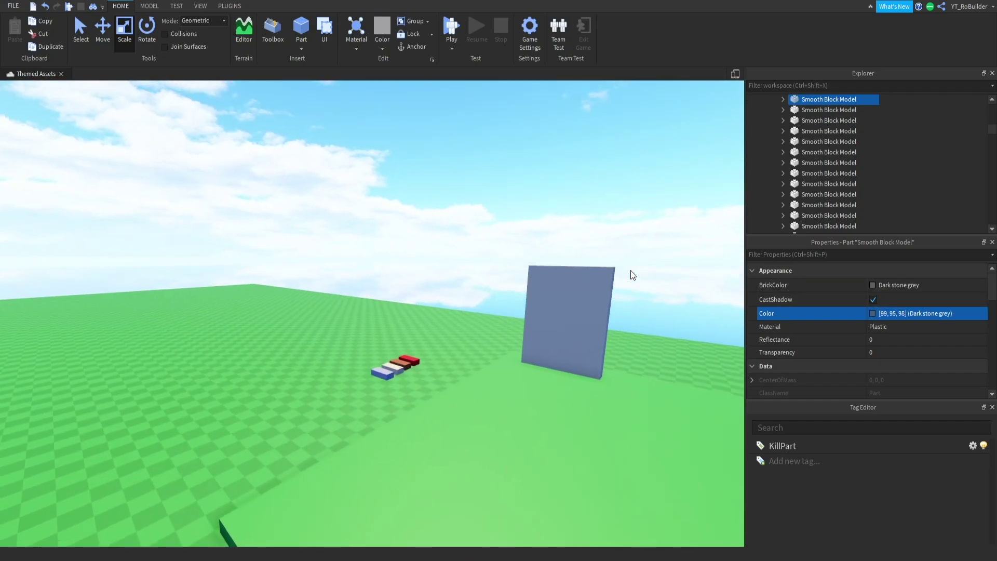
scroll(630, 270, up, 5)
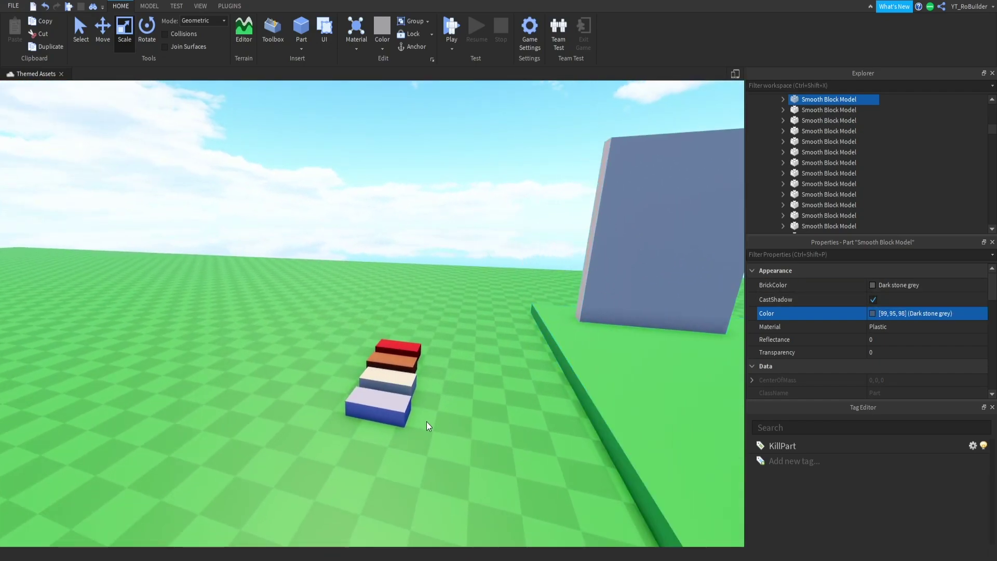
click(410, 414)
click(928, 313)
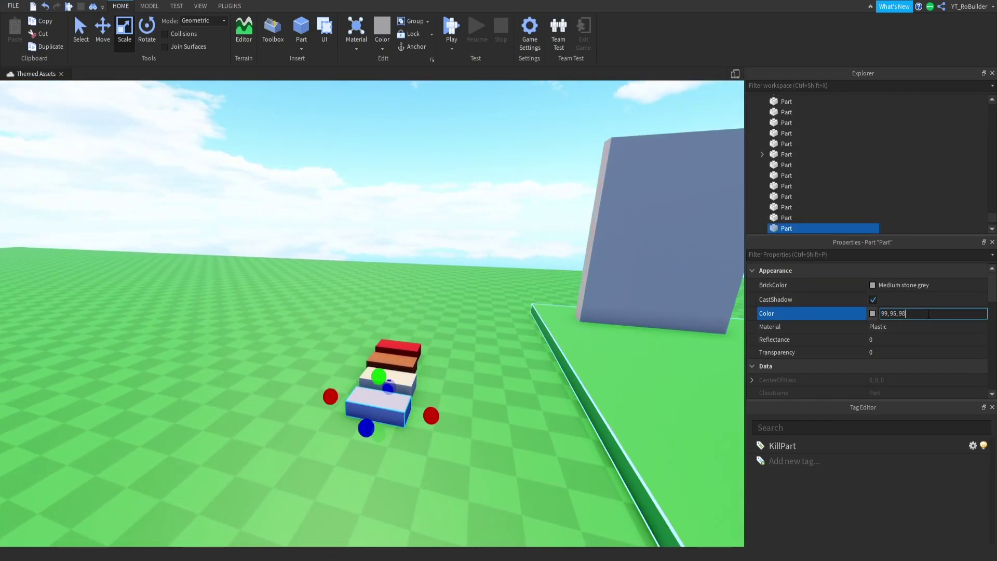
text(99, 95, 98)
key(Return)
Add a part to the end of the sample row and give it the chimney rim's Sand red colour, 149, 121, 119.
right_drag(512, 369, 514, 358)
scroll(513, 366, up, 5)
click(519, 133)
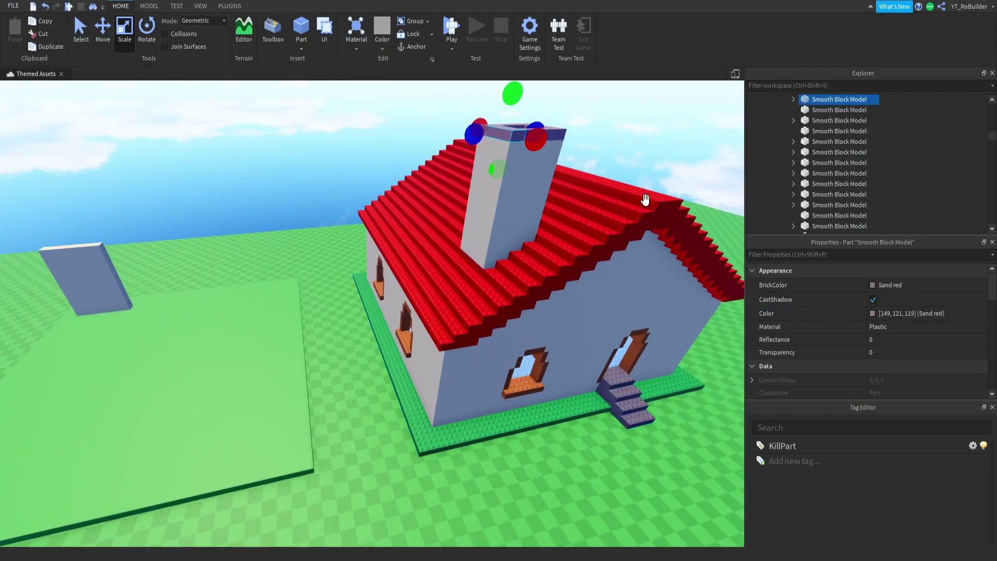
click(890, 313)
right_drag(525, 312, 525, 312)
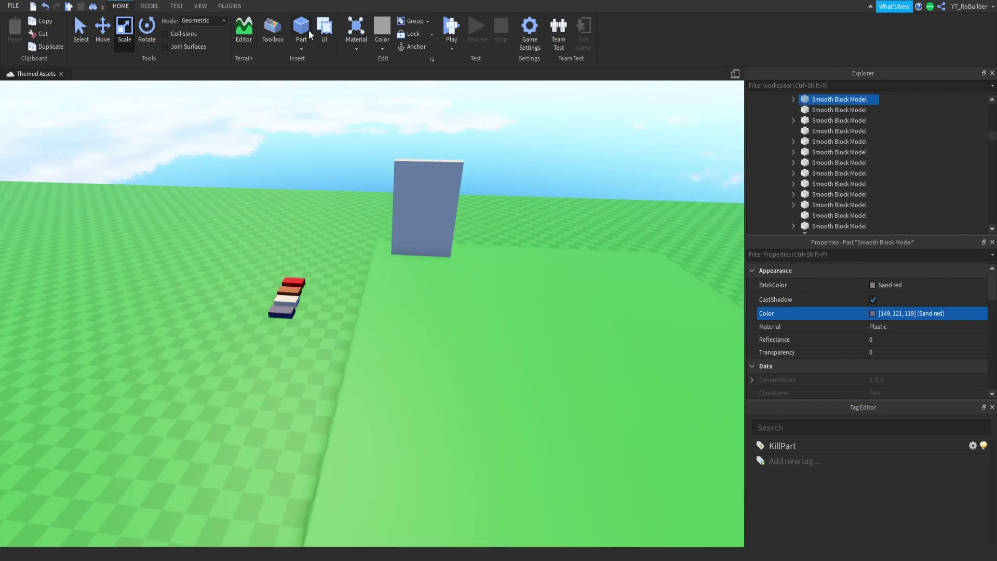
click(308, 30)
drag(388, 318, 351, 340)
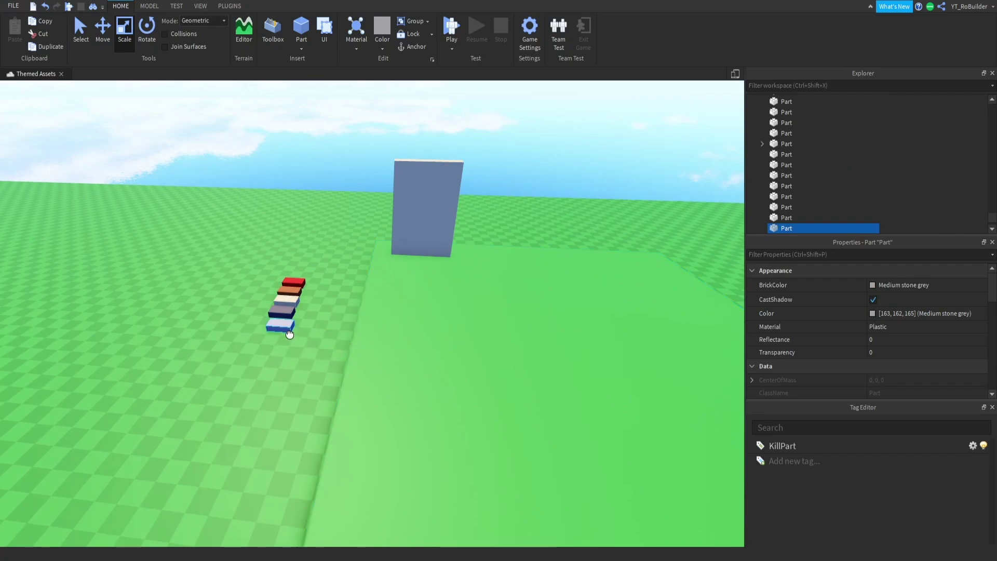
click(882, 312)
text(149, 121, 119)
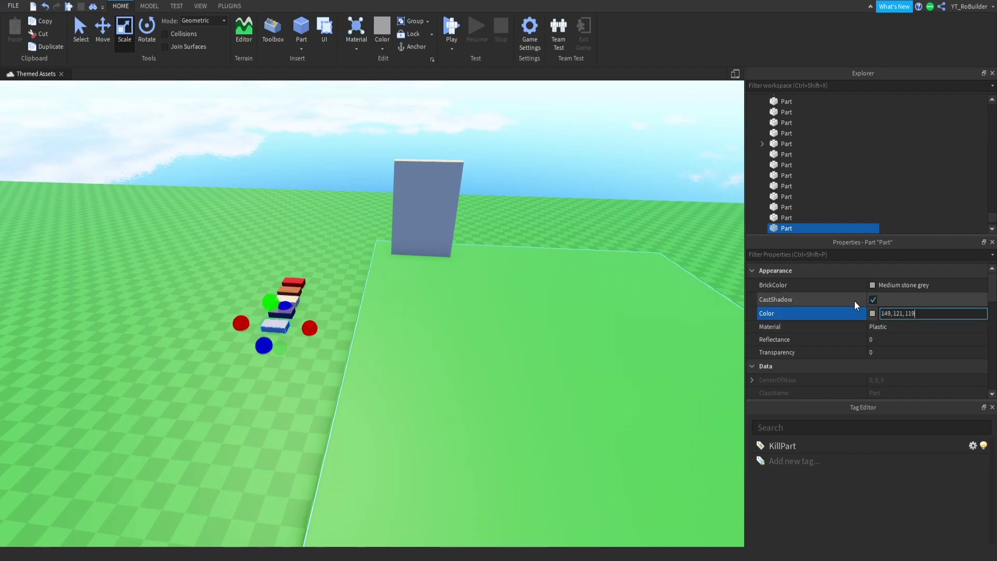
key(Return)
Insert a part with the interior beam's Reddish brown colour, 105, 64, 40, and place it at the end of the sample row.
click(304, 201)
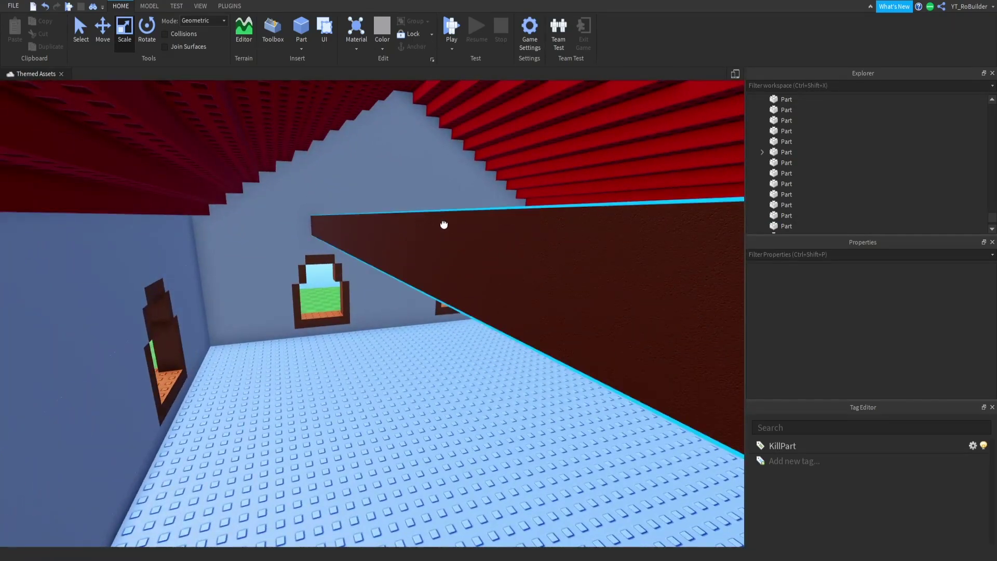
click(444, 223)
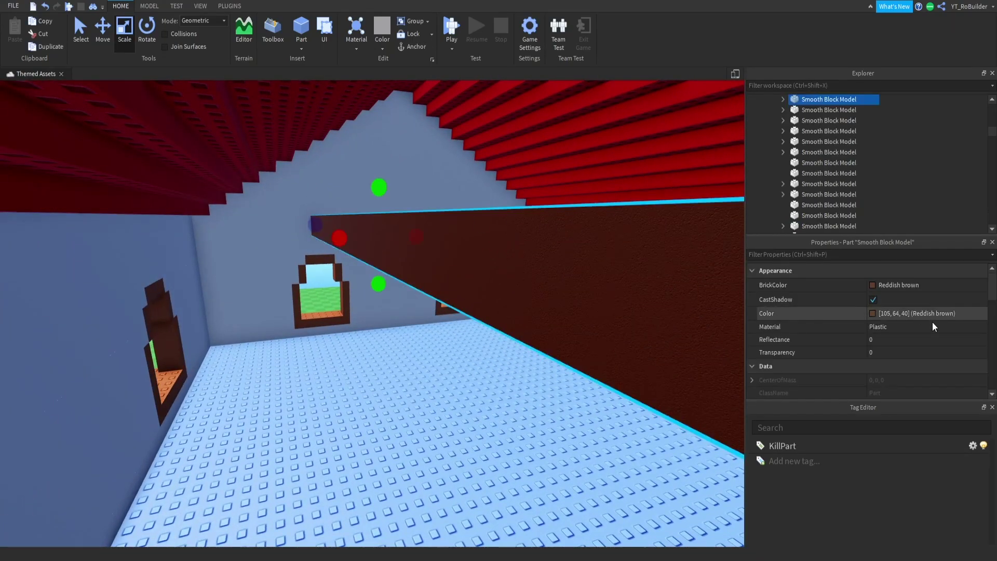
click(926, 313)
key(Return)
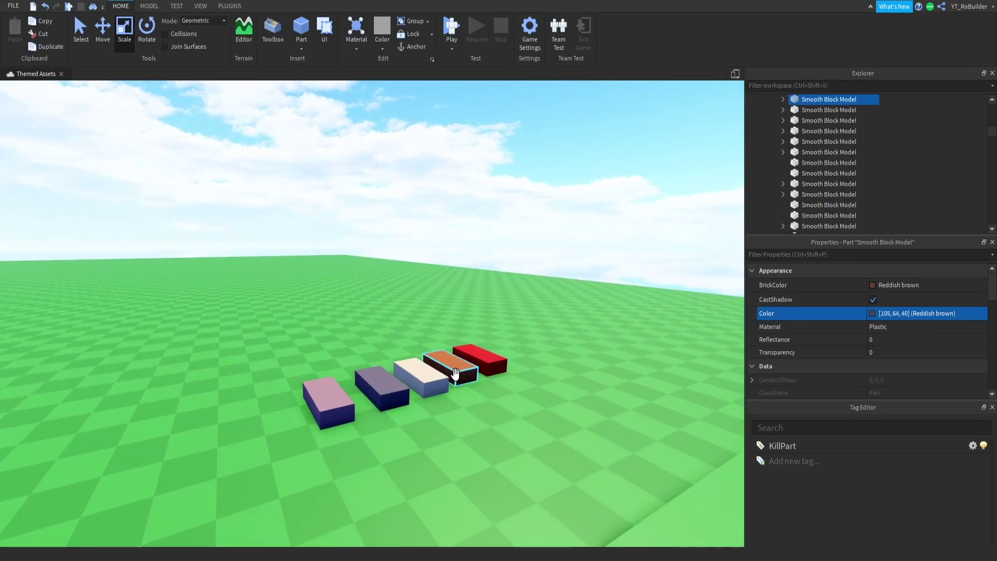
click(447, 363)
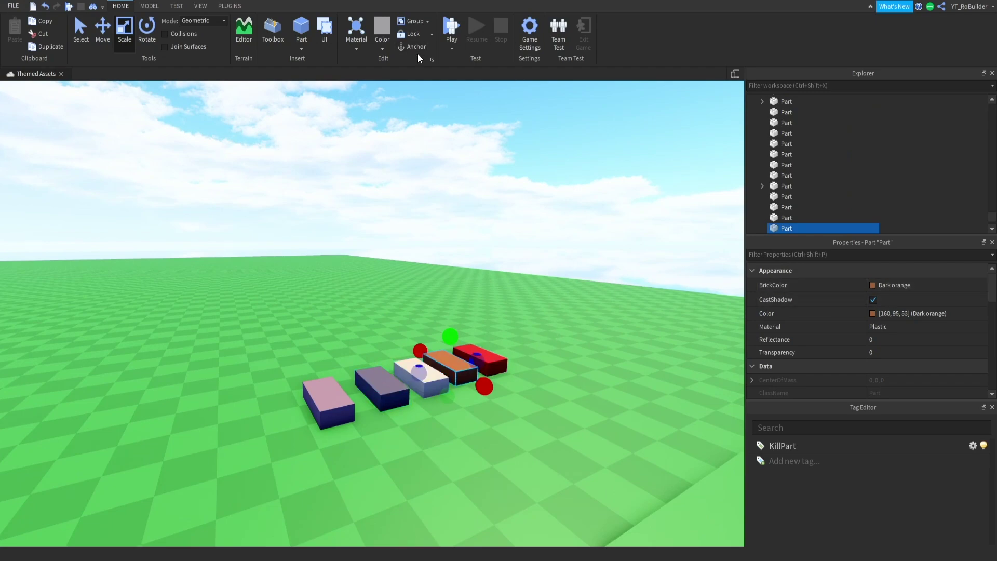
click(301, 29)
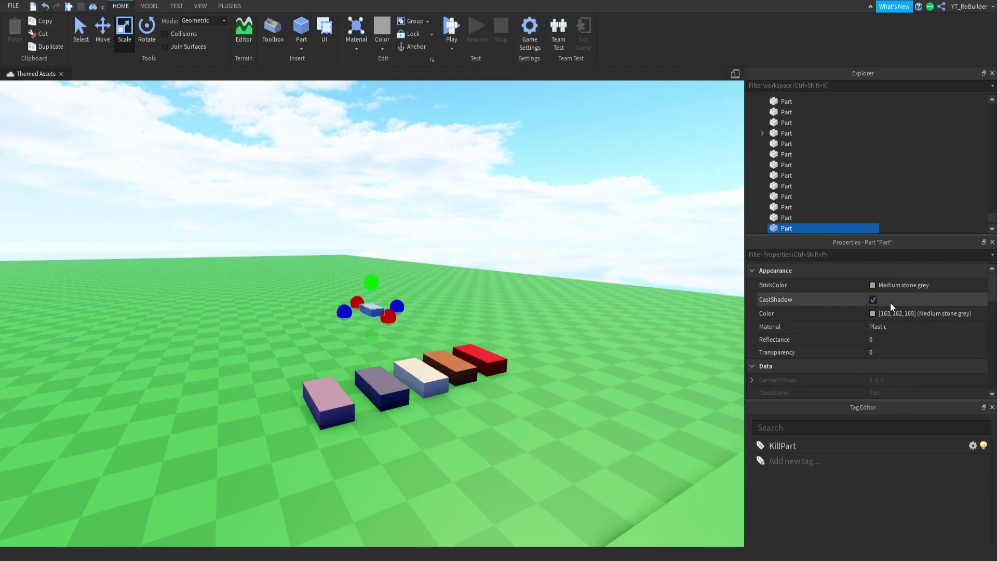
click(913, 313)
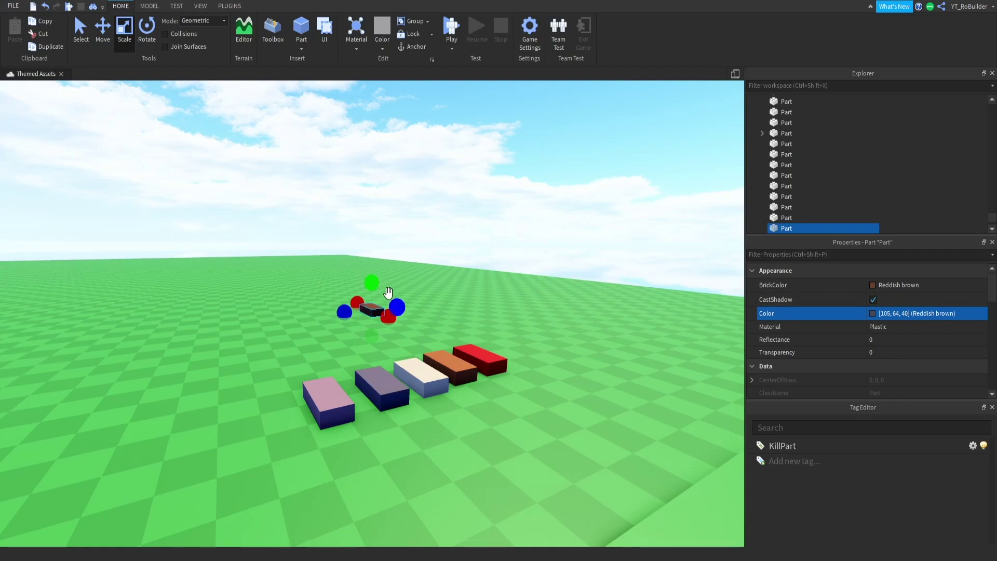
drag(357, 324, 476, 424)
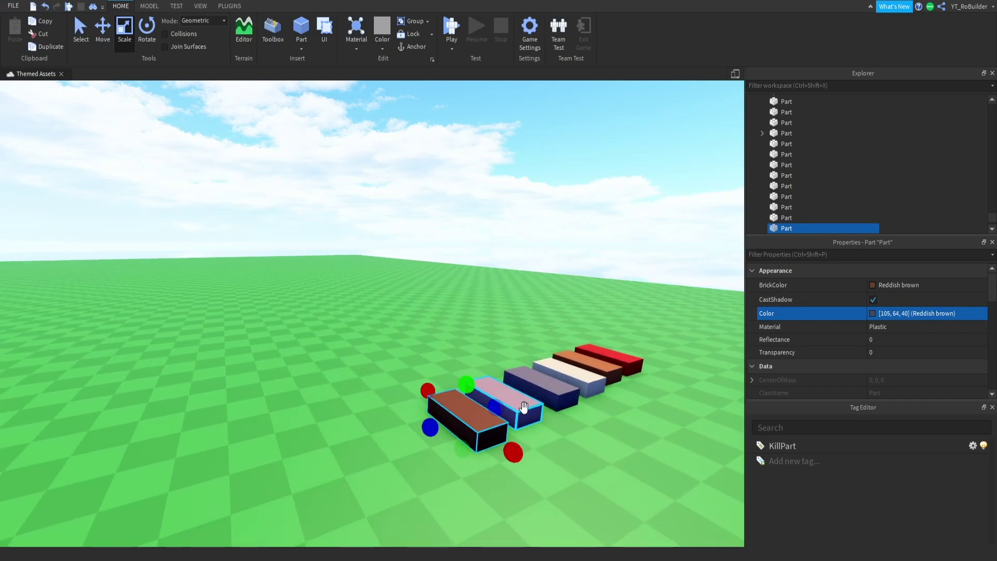
Insert a part with the old house floor's Medium blue colour, 110, 153, 202, and set it at the end of the sample row.
scroll(600, 366, down, 3)
right_drag(586, 414, 521, 235)
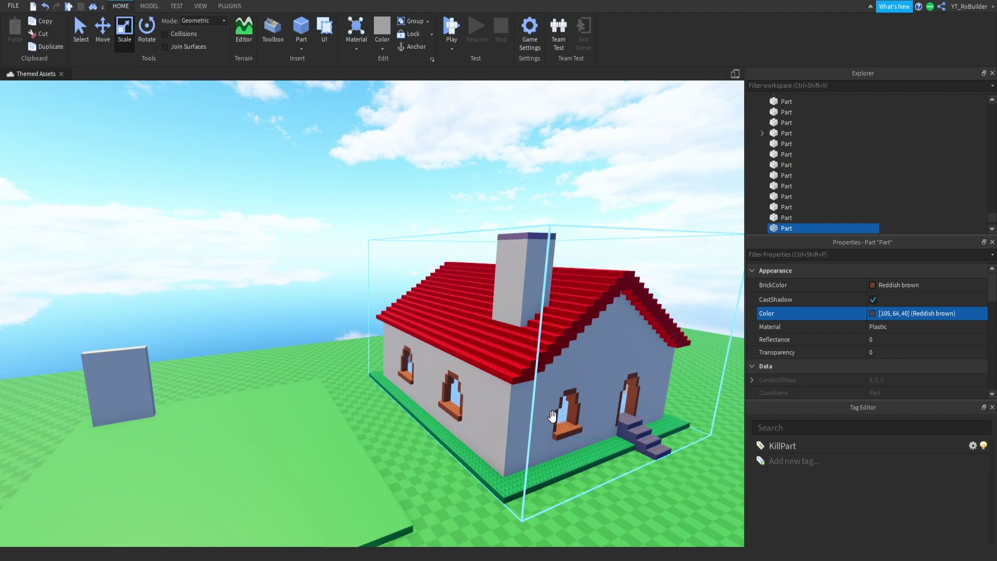
scroll(525, 415, up, 10)
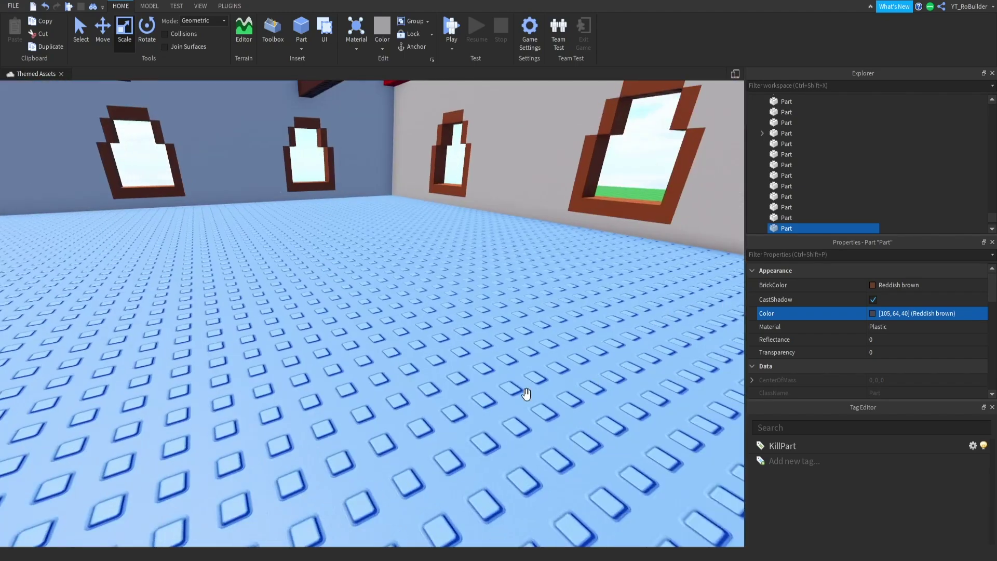
scroll(526, 393, up, 2)
click(326, 355)
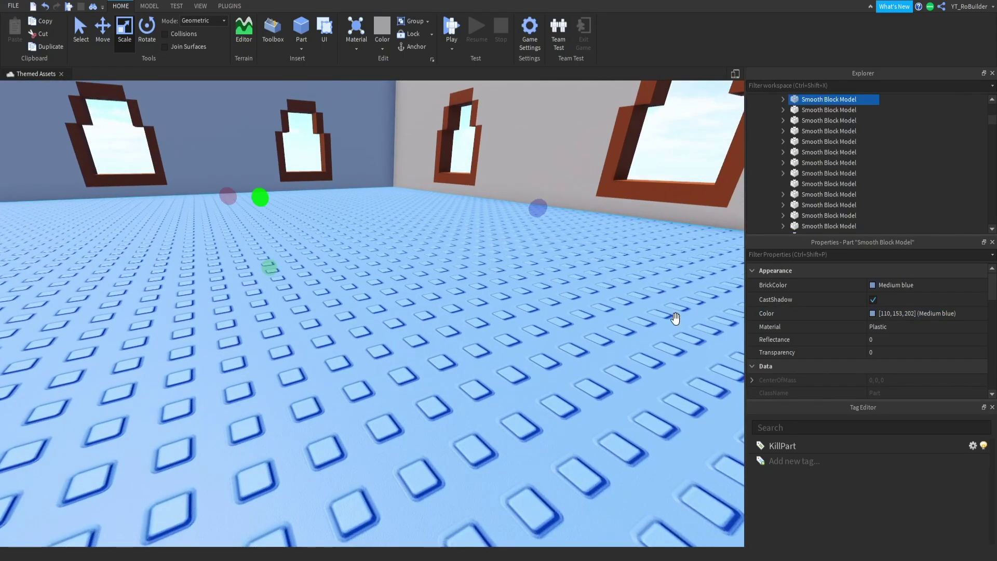
click(912, 313)
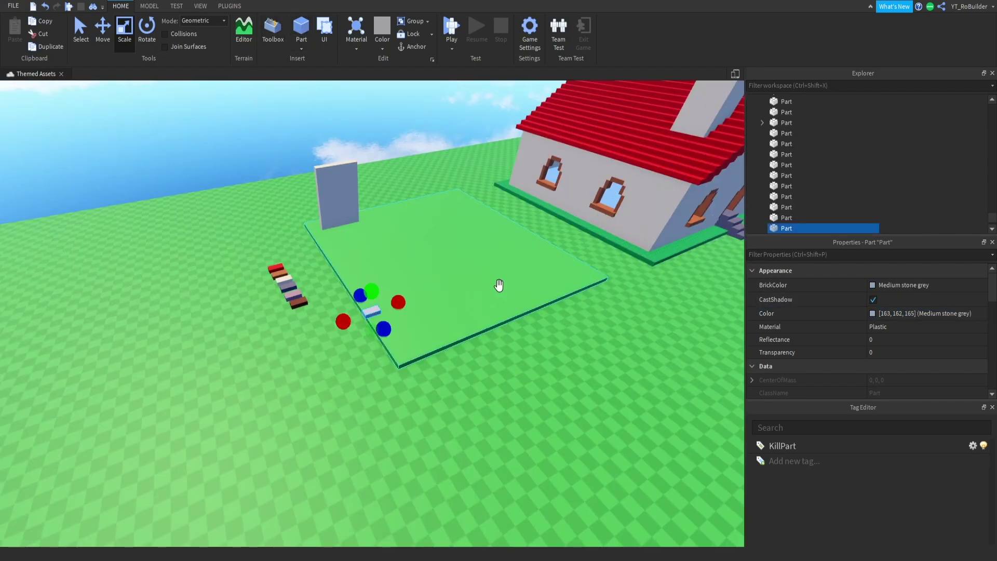
click(918, 324)
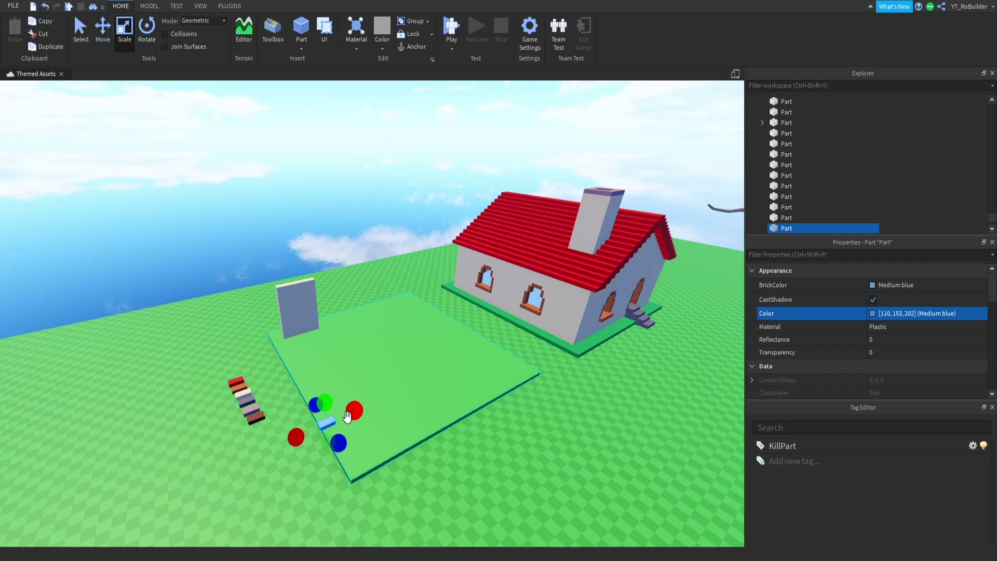
click(242, 349)
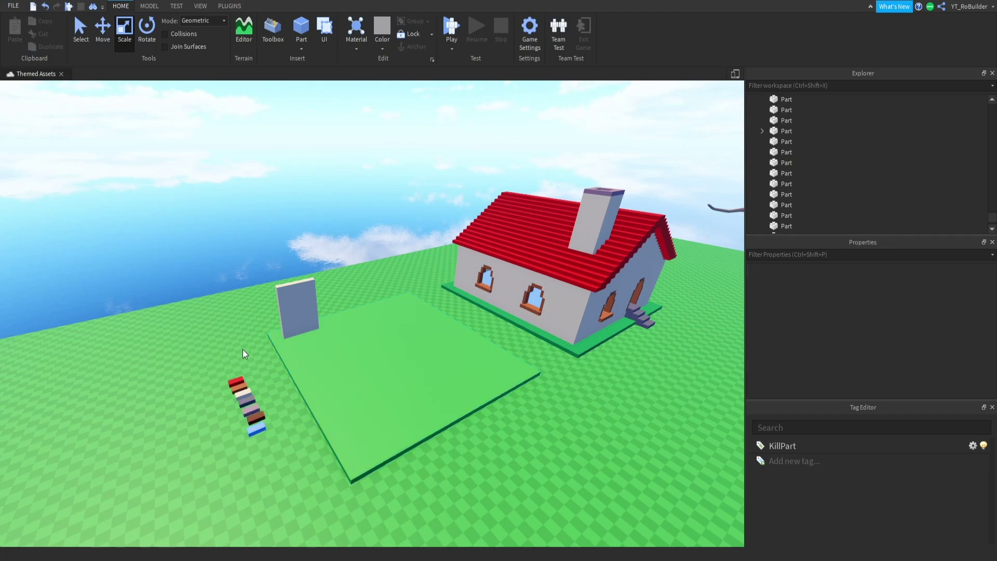
Examine the smooth stairs, door arch, window and chimney models standing beside the colour samples.
scroll(280, 369, up, 5)
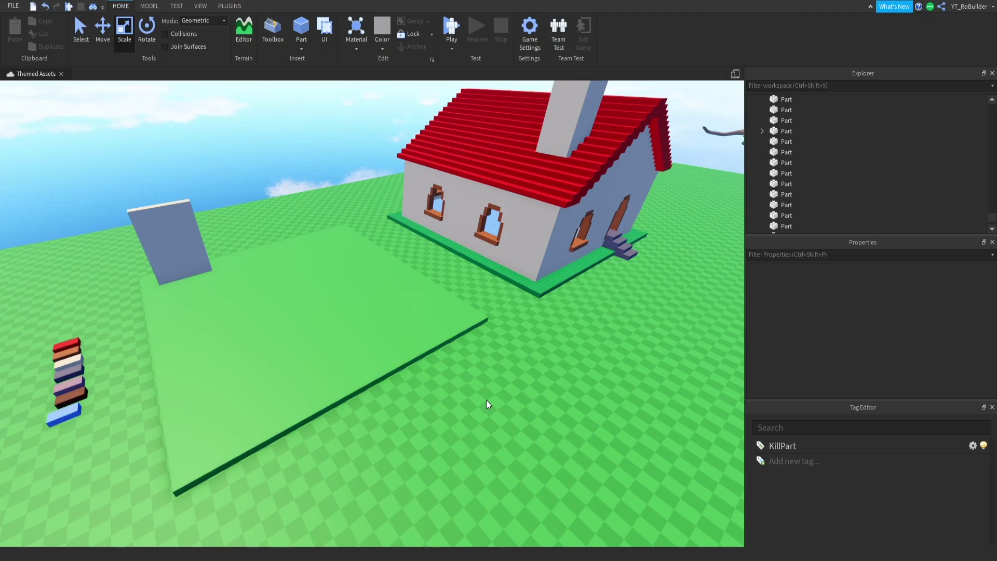
scroll(509, 391, down, 3)
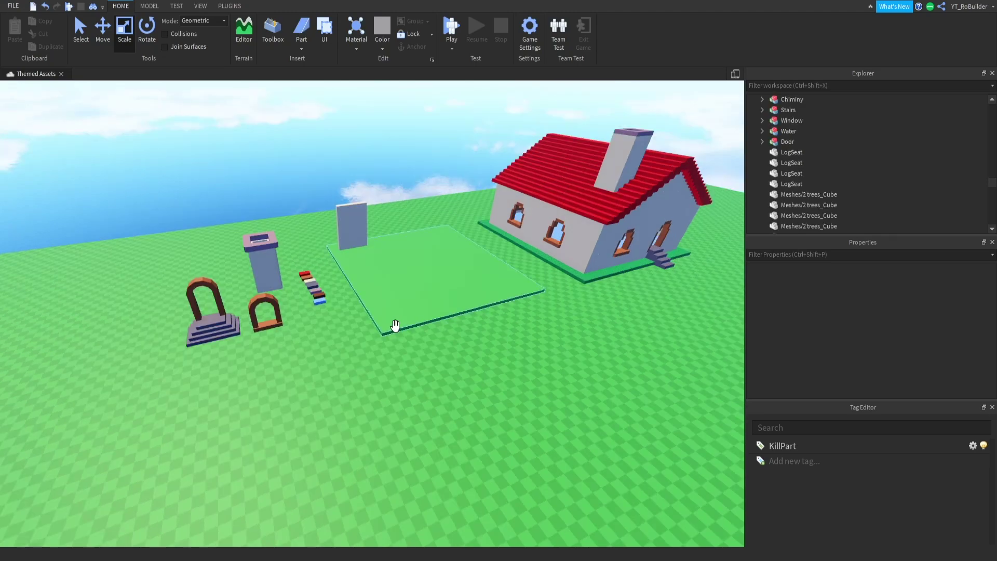
right_drag(373, 259, 388, 296)
click(280, 332)
key(f)
scroll(340, 275, down, 3)
scroll(339, 275, up, 6)
scroll(339, 275, down, 3)
scroll(340, 275, up, 5)
scroll(340, 274, down, 3)
scroll(388, 297, up, 5)
scroll(388, 297, down, 3)
scroll(389, 298, up, 5)
scroll(388, 297, down, 3)
scroll(388, 296, up, 3)
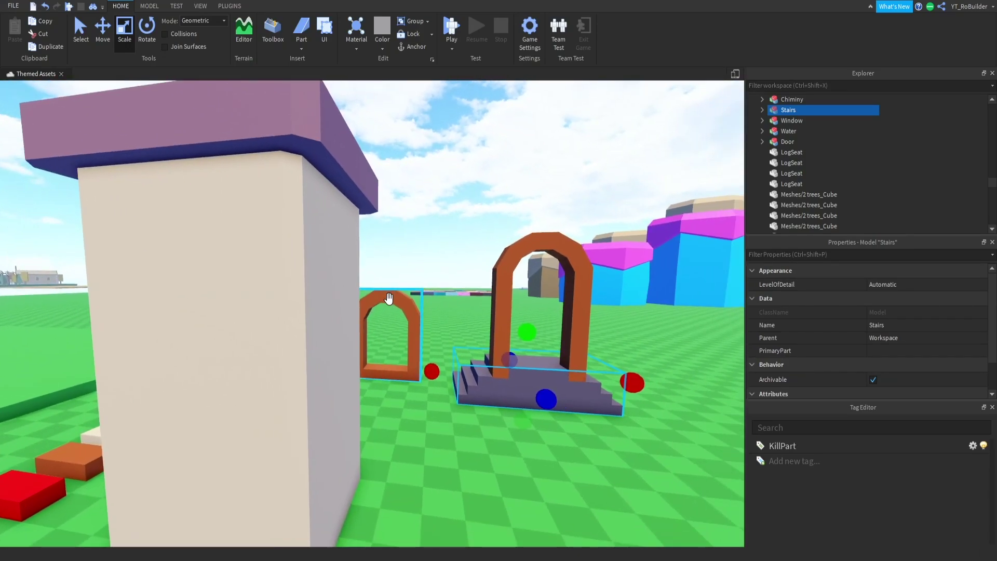
click(414, 211)
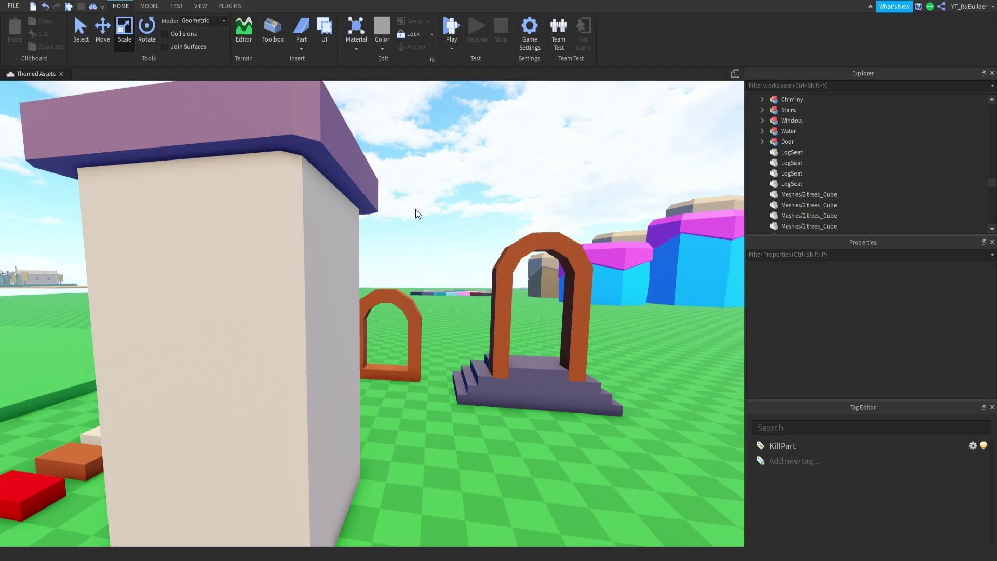
Compare the old house's windows, roof and chimney with the smooth replacement models beside the new baseplate.
scroll(514, 227, down, 2)
right_drag(514, 227, 532, 227)
scroll(532, 226, up, 6)
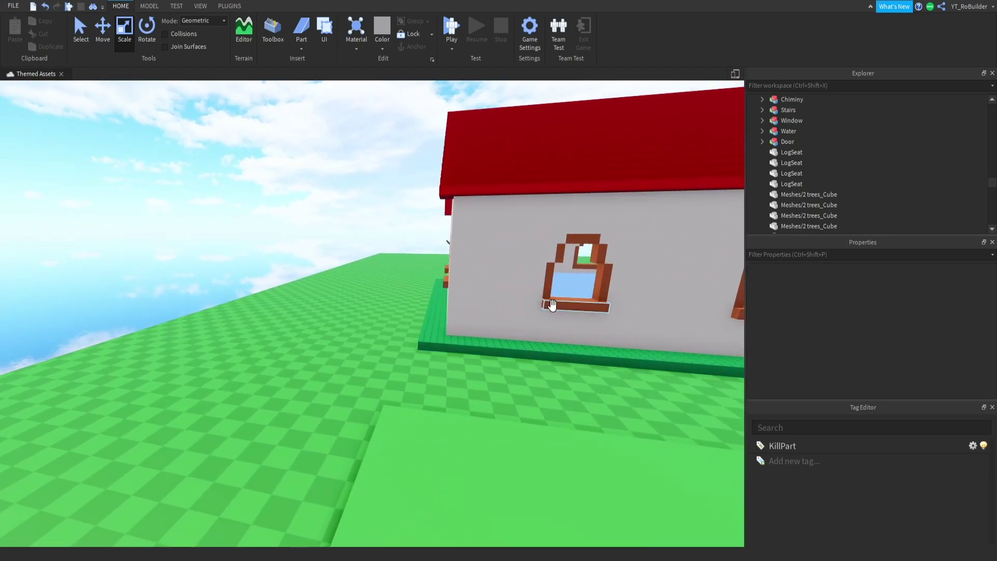
right_drag(524, 228, 527, 237)
scroll(527, 241, down, 3)
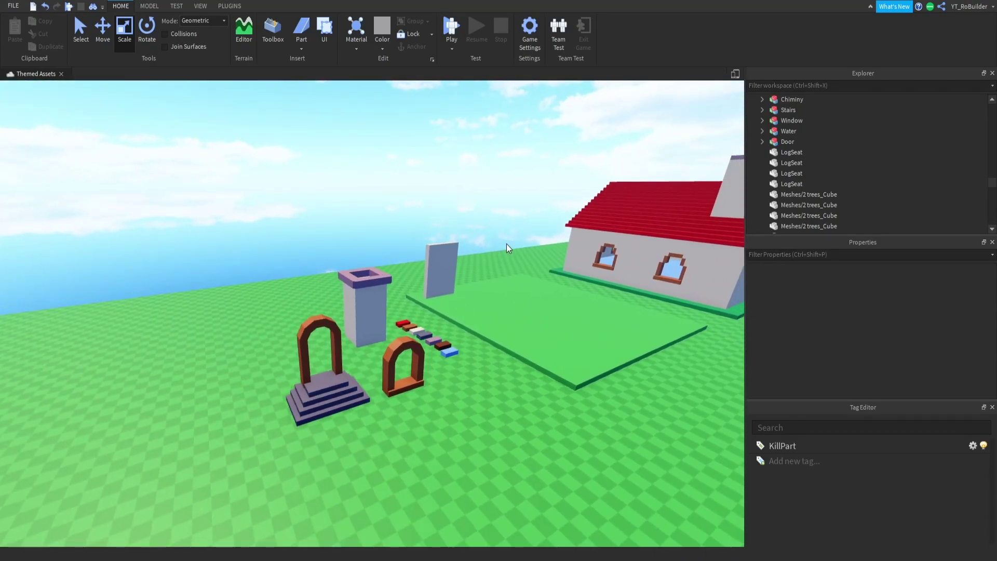
scroll(415, 331, up, 8)
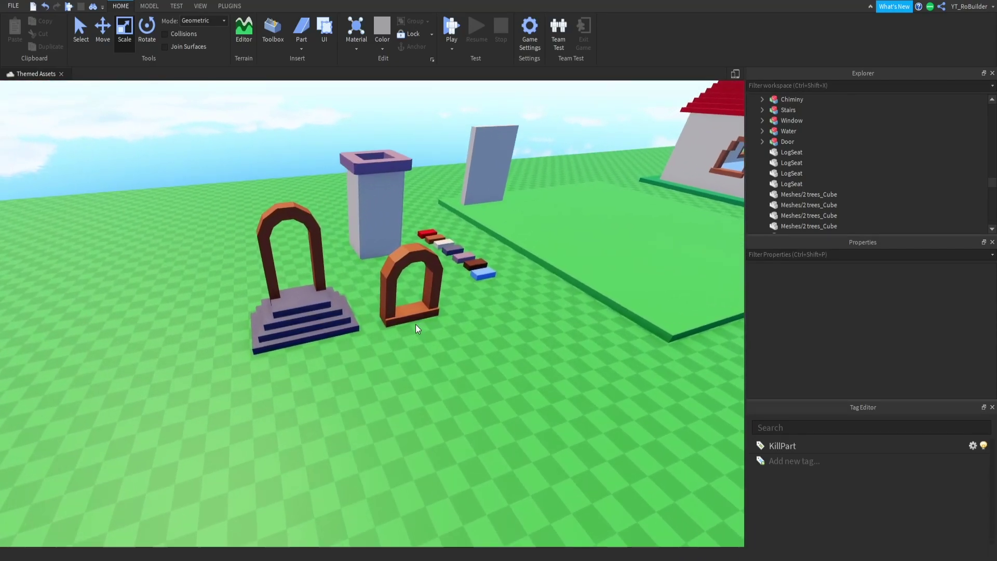
scroll(416, 325, down, 10)
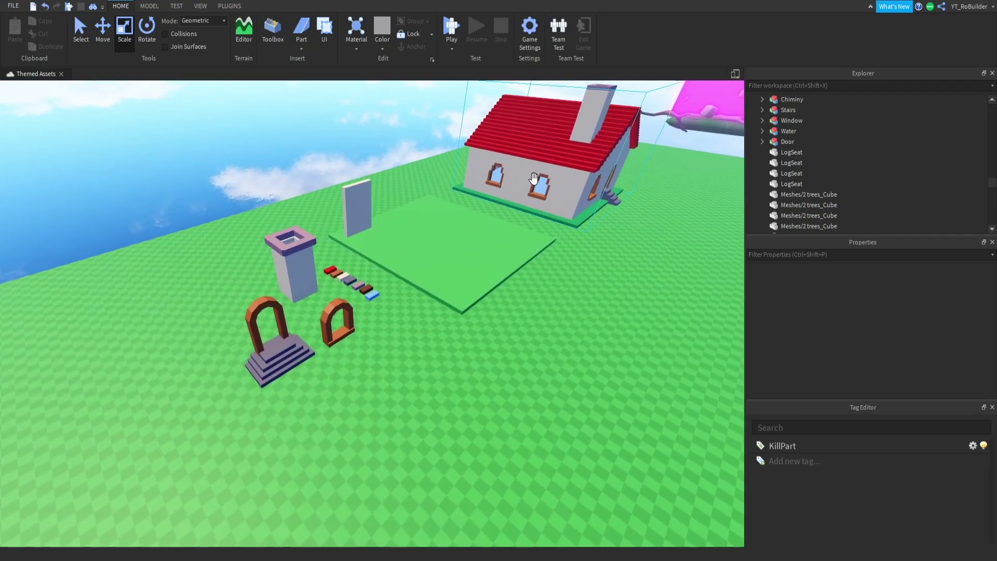
scroll(533, 178, up, 2)
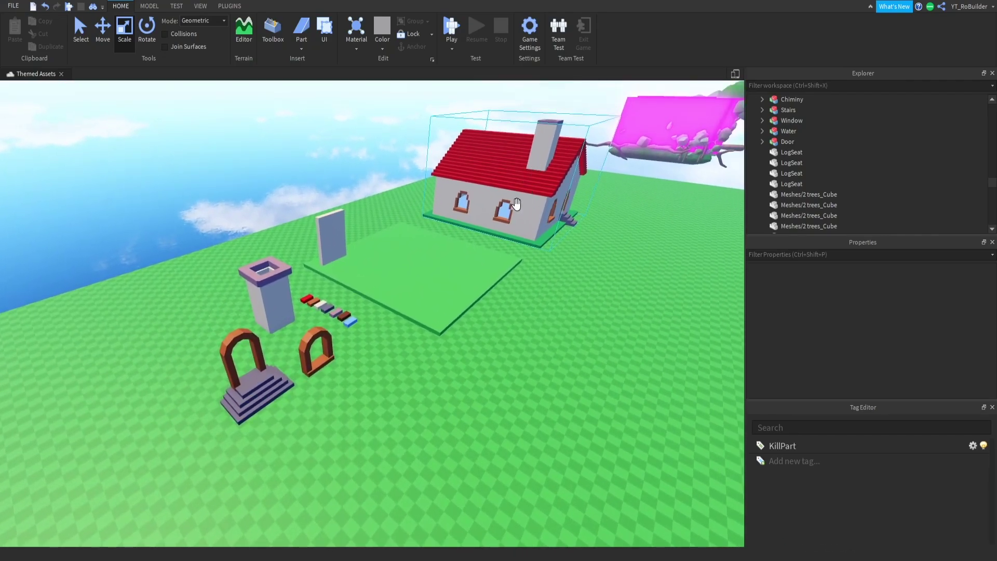
click(596, 220)
key(f)
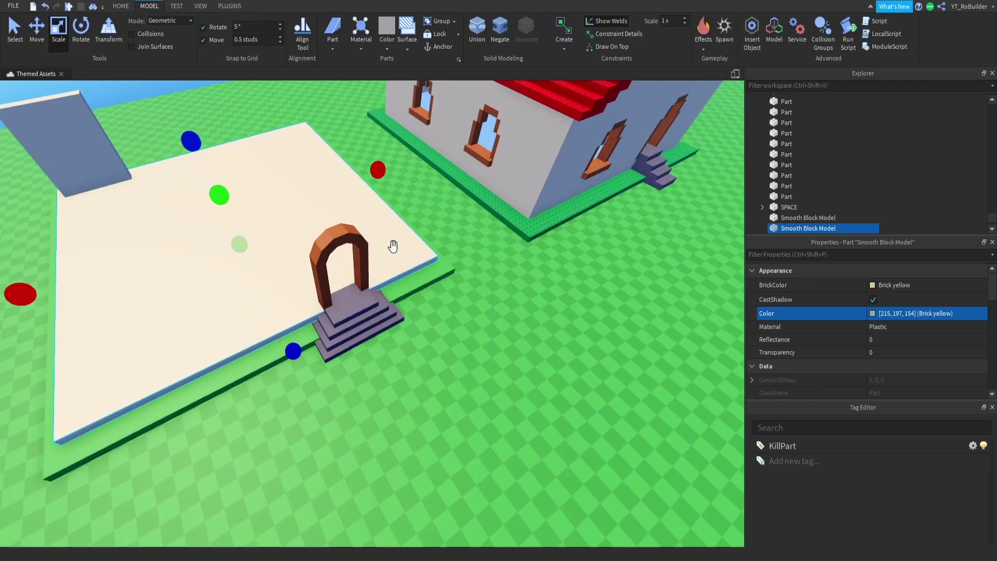
Build the Brick yellow front wall with blocks on both sides of the door arch and one above it.
scroll(392, 246, up, 10)
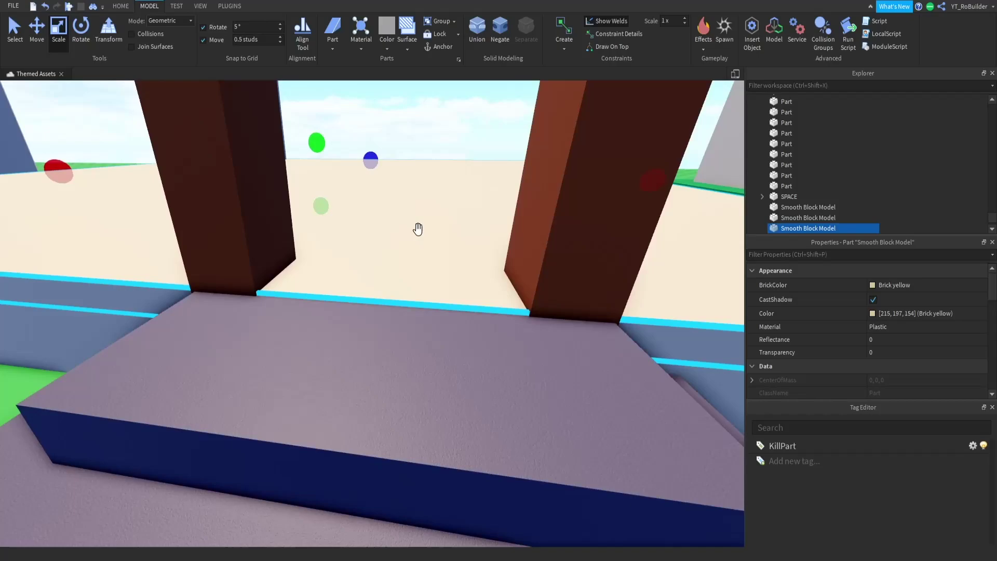
double_click(244, 40)
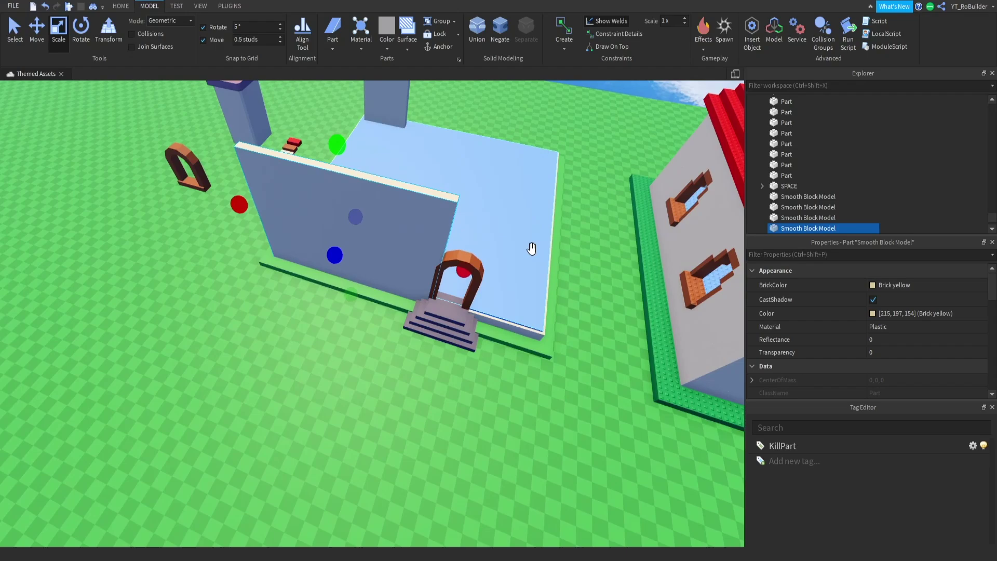
scroll(530, 249, up, 3)
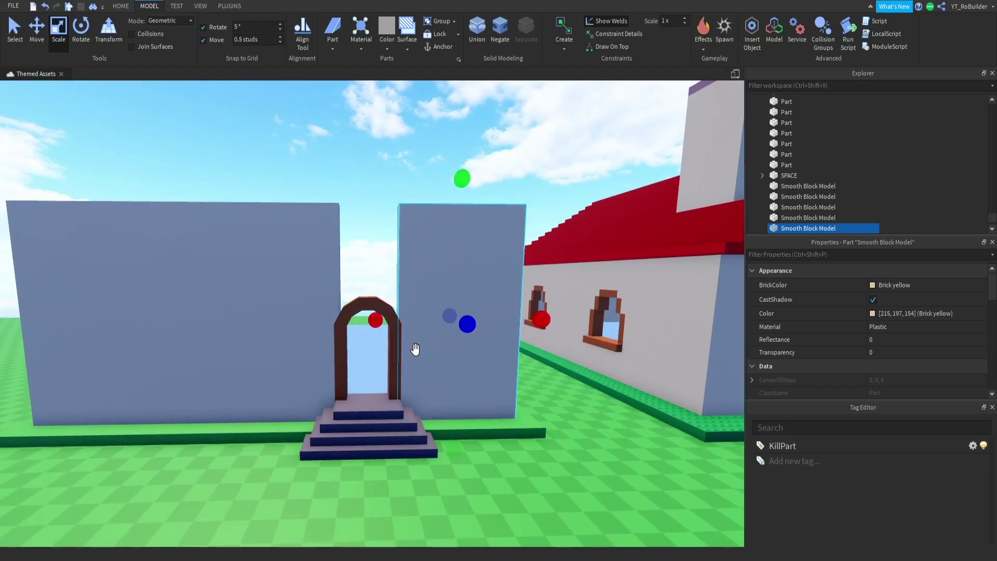
drag(310, 246, 302, 244)
scroll(400, 255, up, 2)
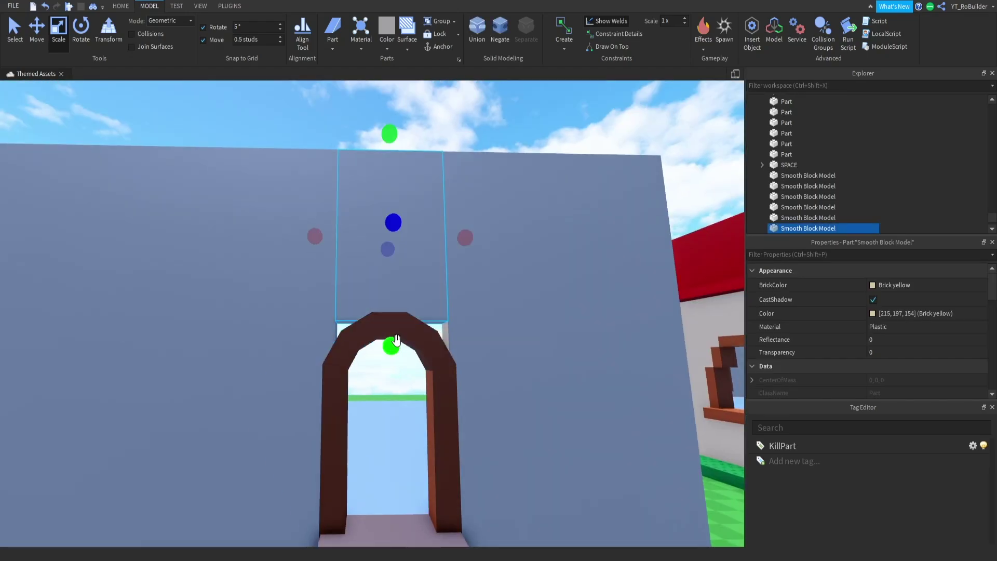
Lower the front wall blocks of the new house to match the proportions of the old house's walls.
right_drag(374, 250, 419, 310)
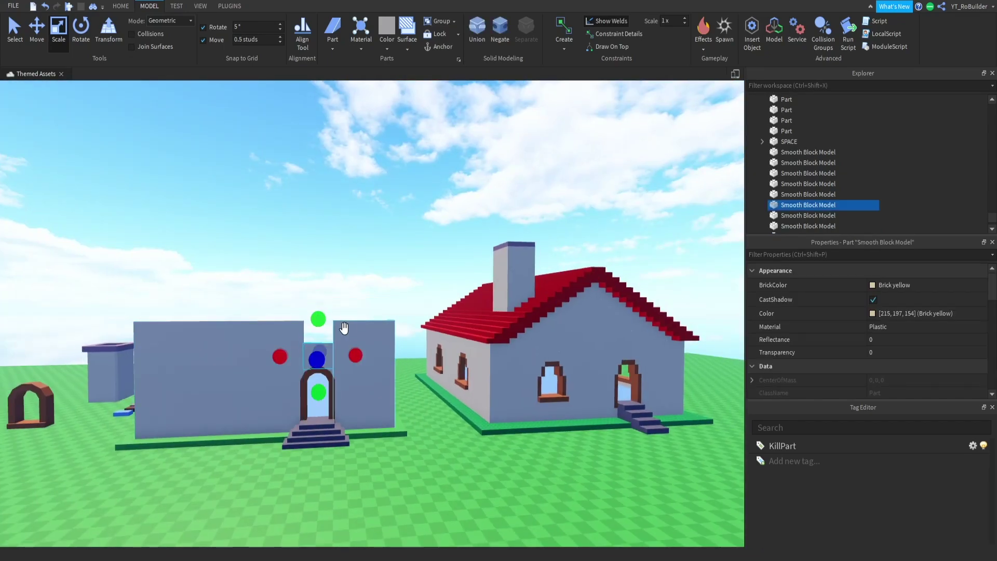
scroll(484, 364, up, 2)
click(483, 363)
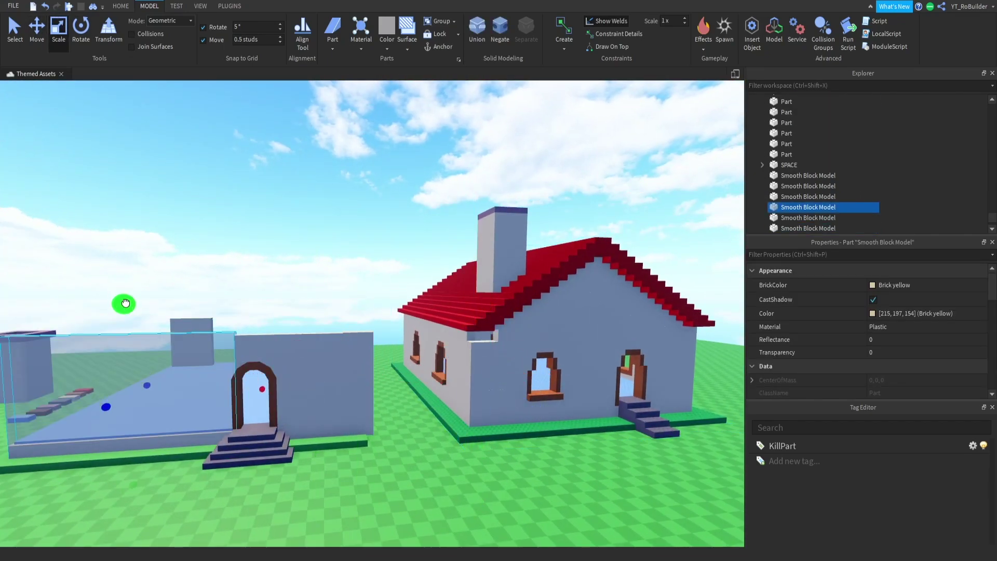
click(125, 303)
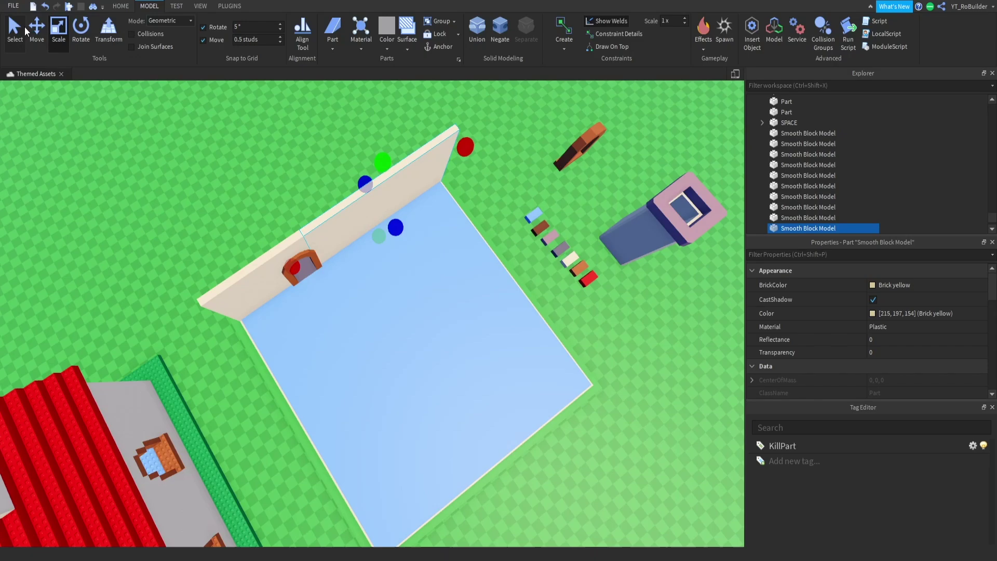
Complete the remaining Brick yellow walls around the baseplate and fit the Medium blue floor inside them.
right_drag(415, 259, 296, 334)
scroll(334, 312, down, 5)
key(ctrl+2)
scroll(454, 288, up, 2)
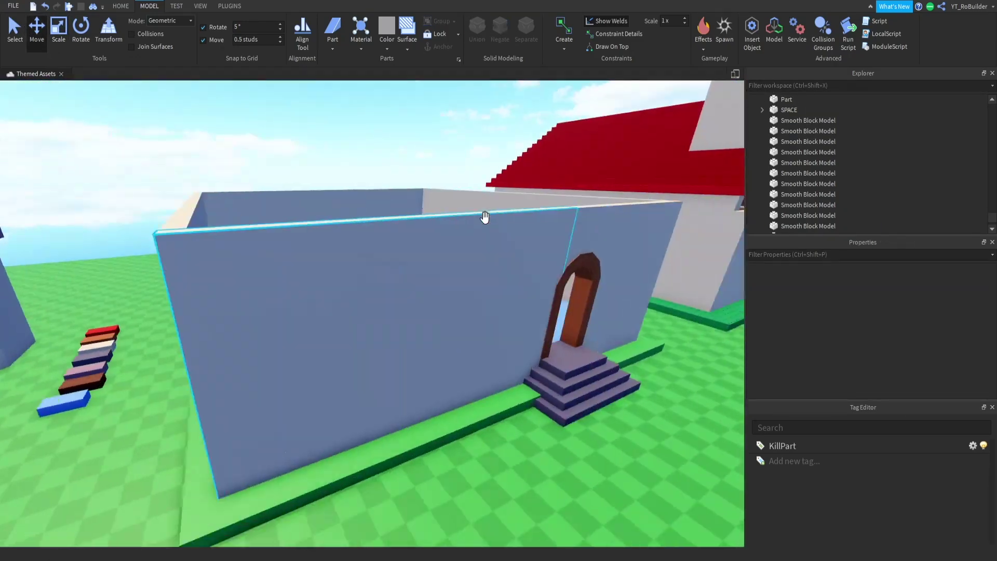
scroll(501, 261, down, 5)
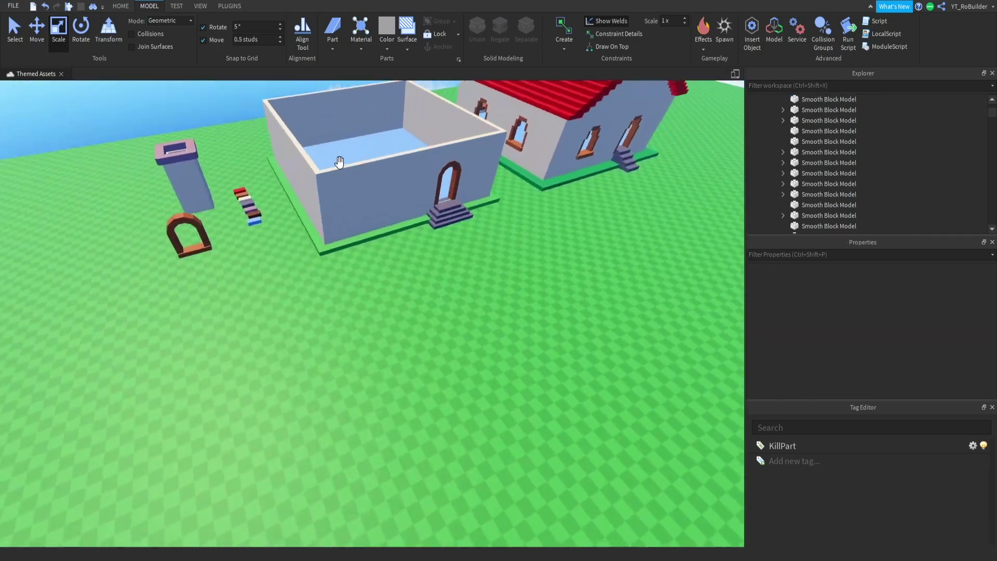
scroll(467, 211, up, 5)
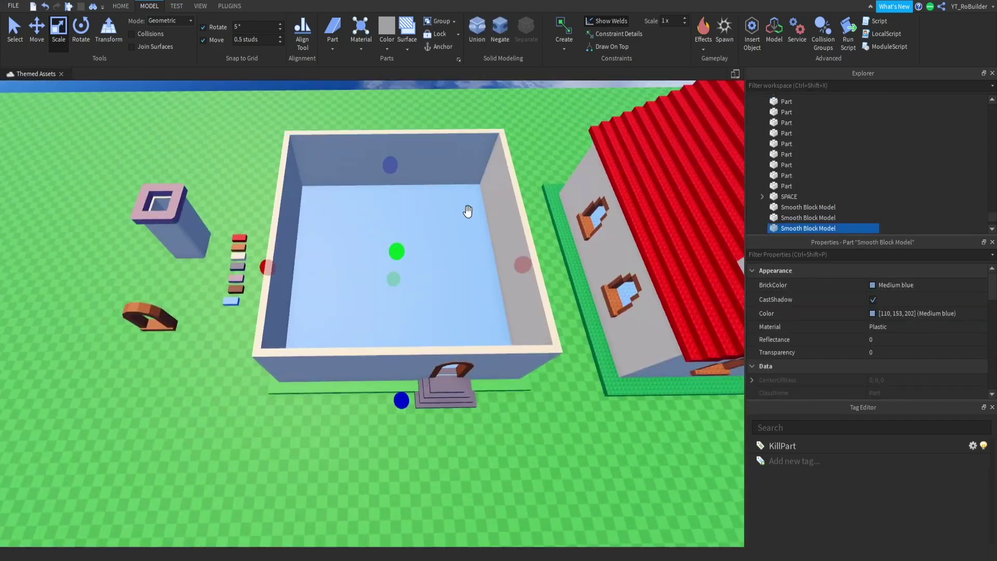
Set the move snap to 0.1 studs and fit two wedges above the front wall as a Brick yellow gable.
scroll(384, 224, up, 5)
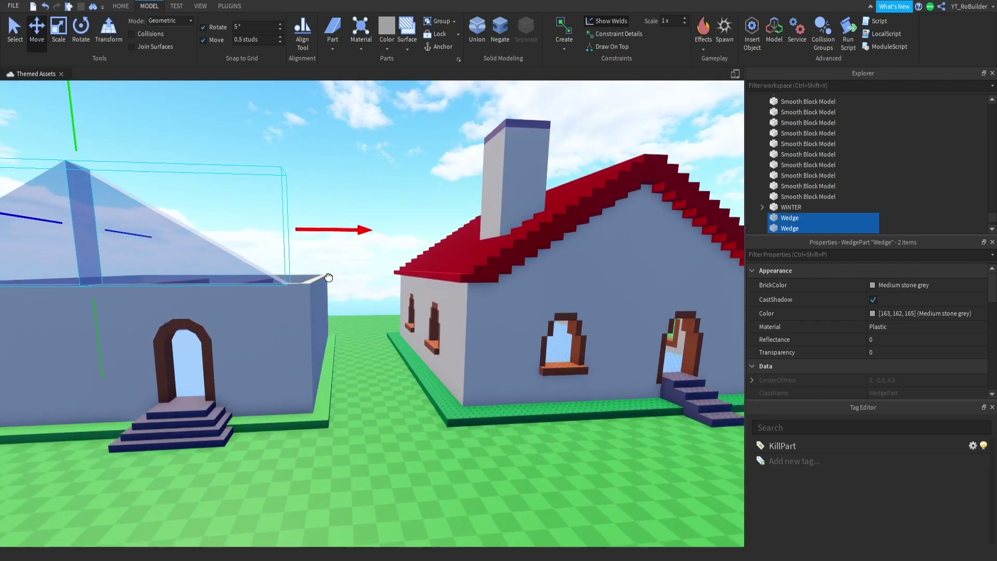
text(0.1)
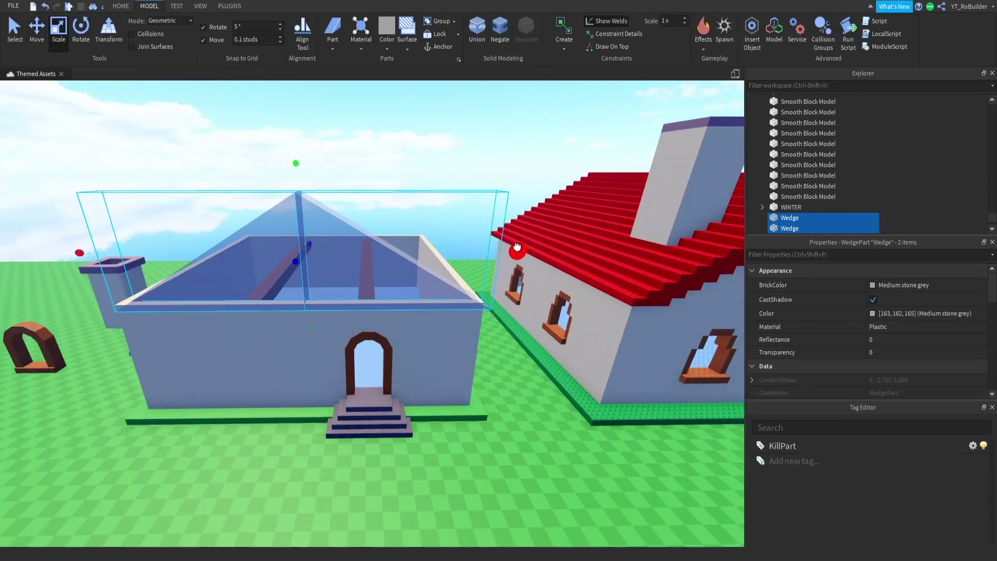
click(230, 7)
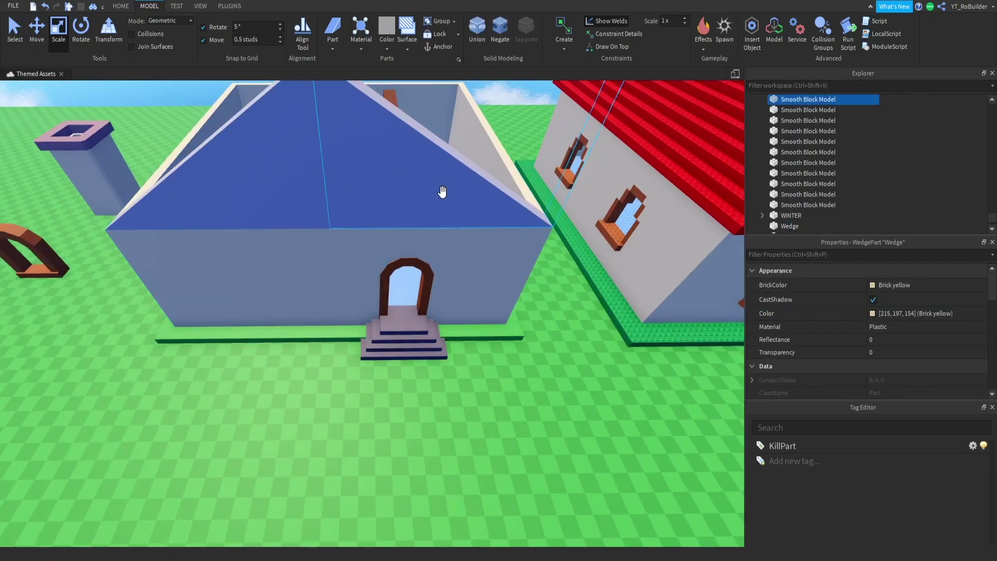
click(272, 40)
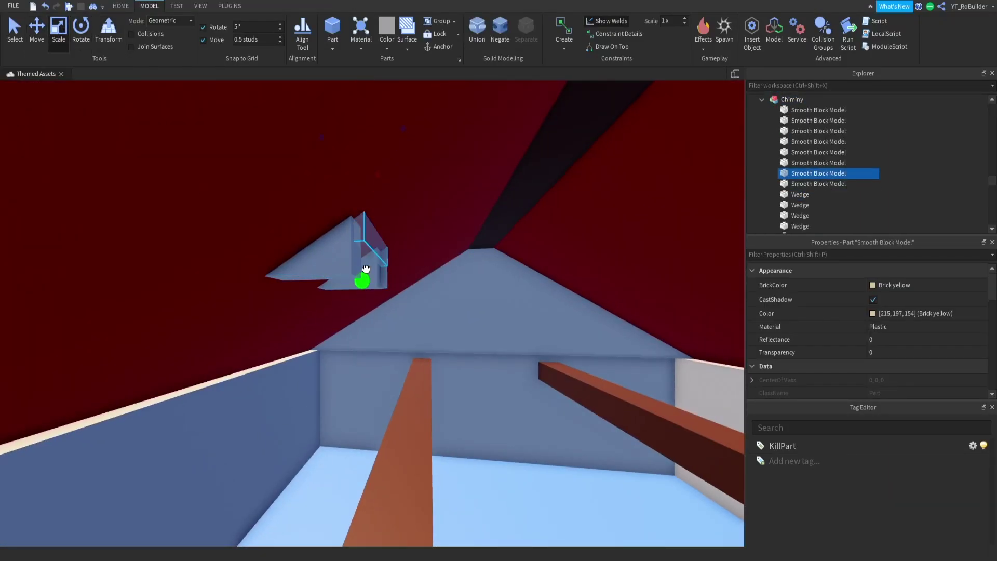
Reshape the chimney's Brick yellow walls with blocks and wedges so they follow the slope of the red roof.
click(352, 313)
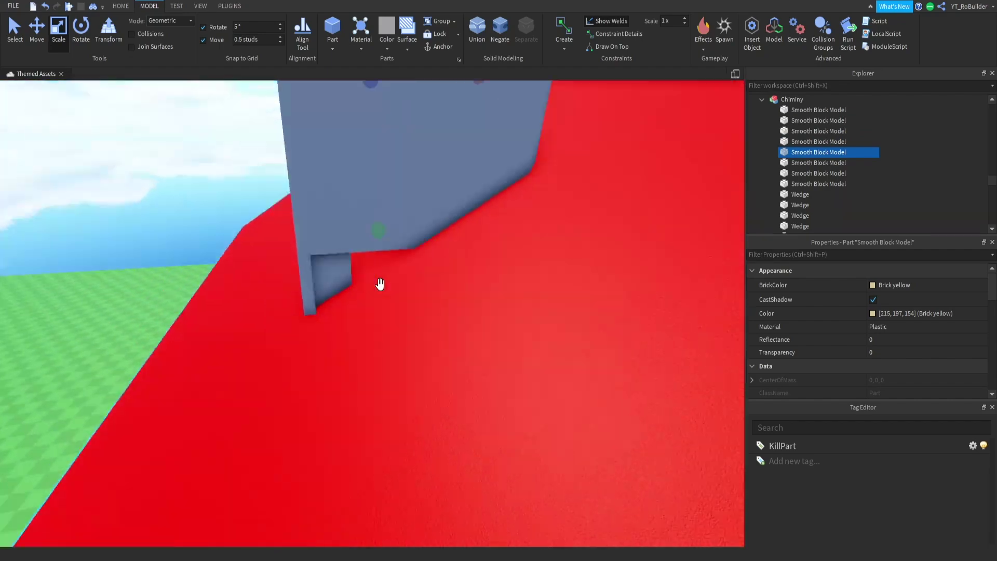
click(393, 332)
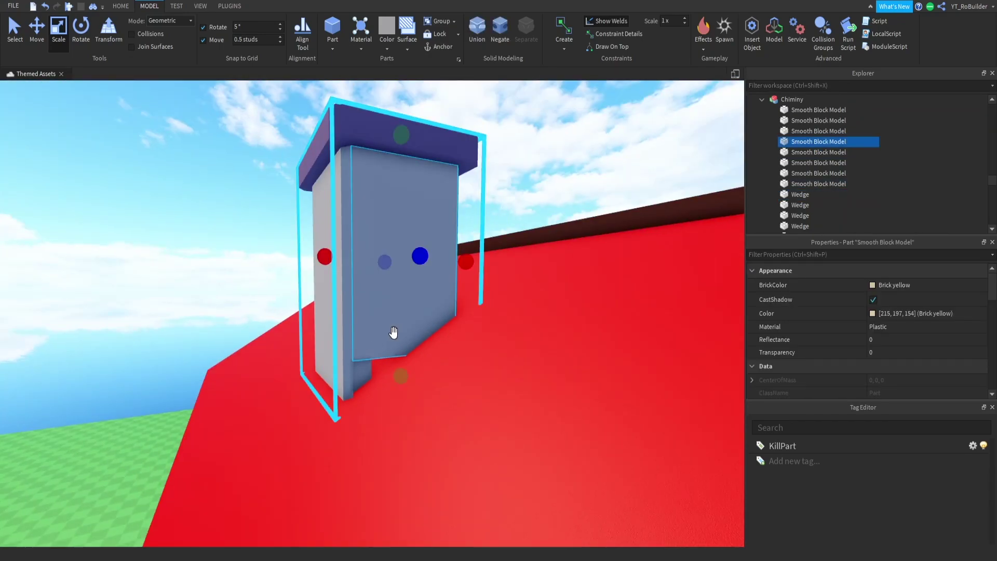
click(350, 303)
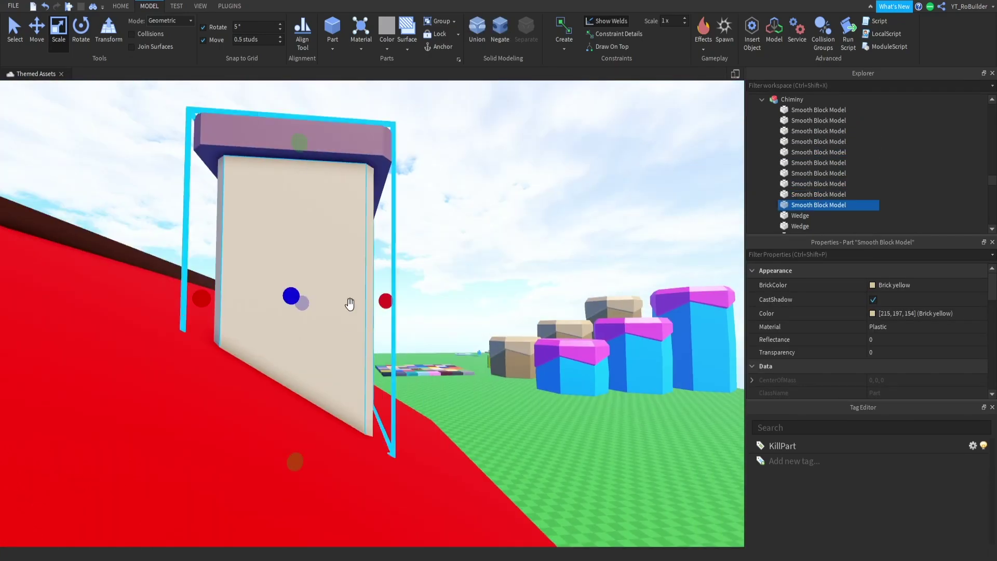
click(367, 315)
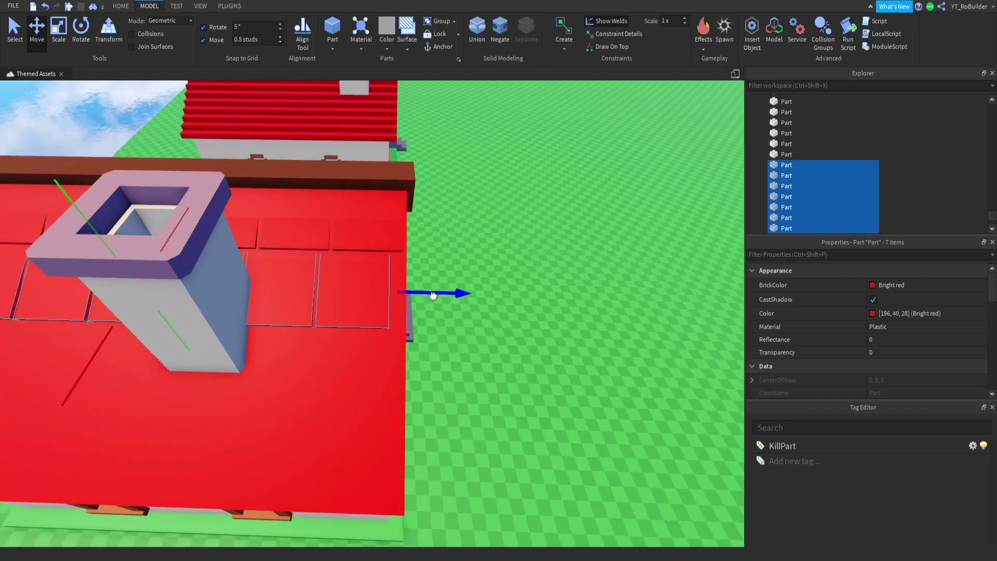
Cover the new house's roof slopes with staggered rows of Bright red shingle parts.
click(562, 308)
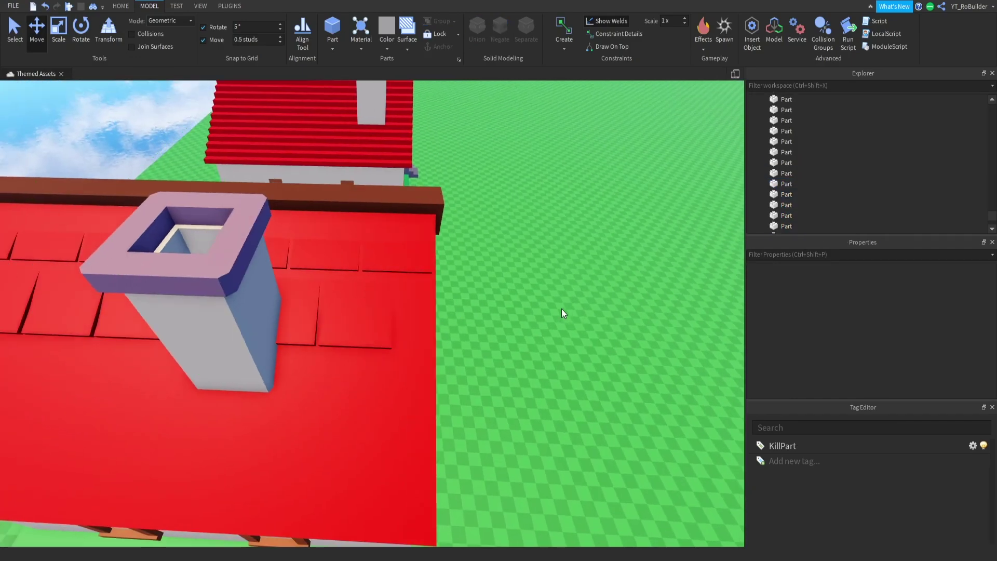
click(30, 29)
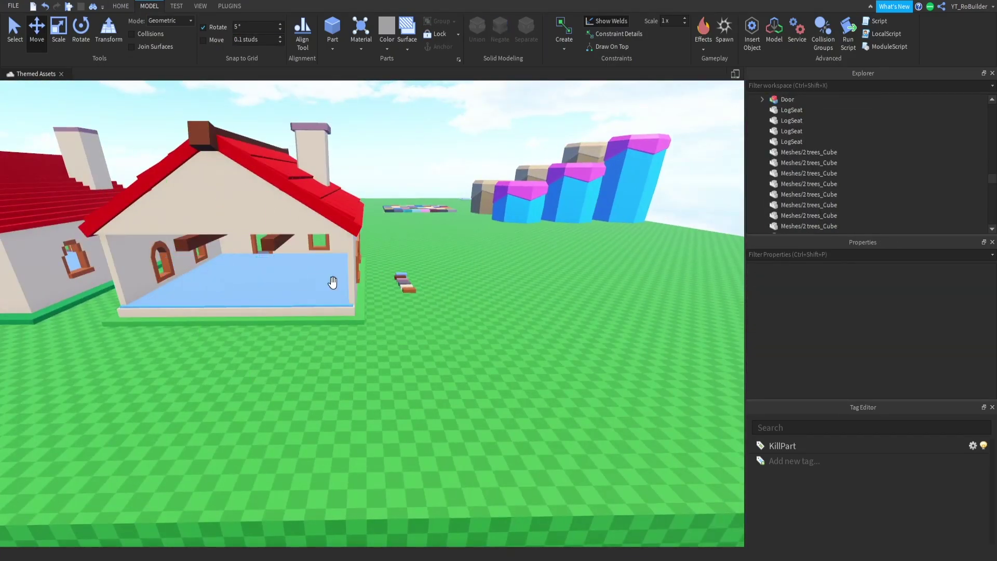
click(332, 282)
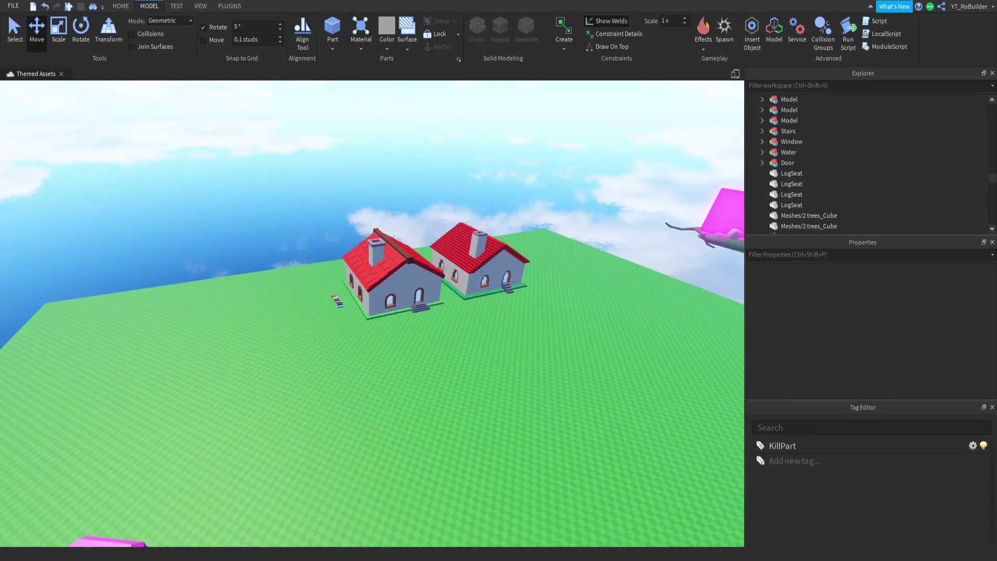
Compare the finished smooth house with the old house, inspecting the outside and the studded interior.
right_drag(530, 210, 531, 210)
scroll(531, 210, down, 5)
scroll(531, 209, up, 5)
scroll(531, 210, up, 5)
scroll(531, 210, down, 5)
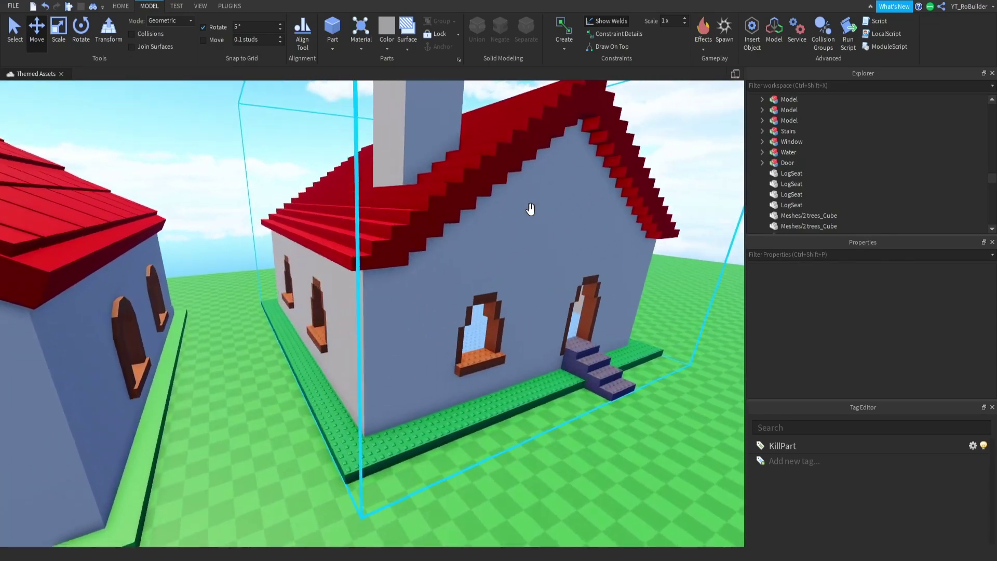
scroll(530, 208, up, 8)
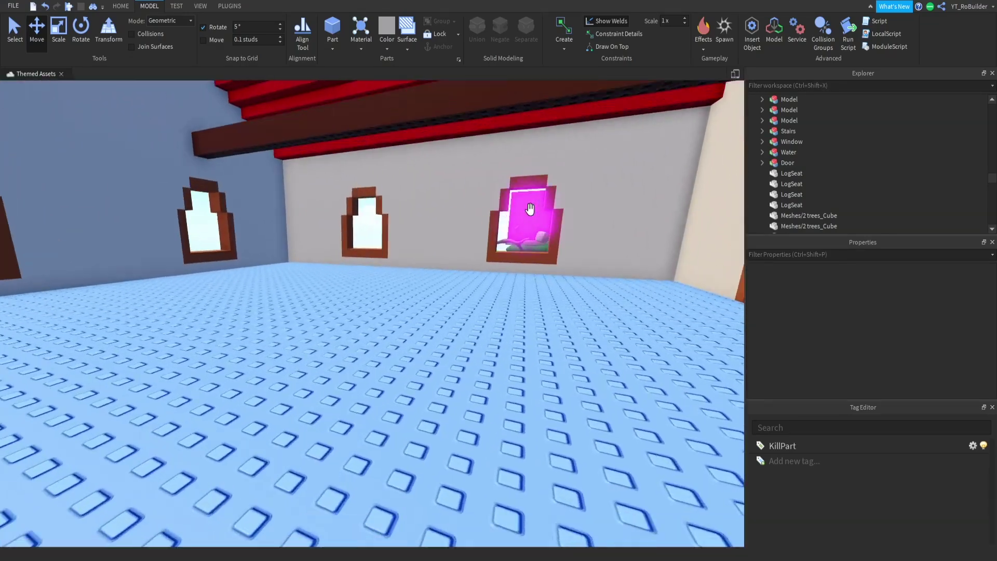
right_drag(529, 209, 529, 210)
scroll(530, 209, down, 10)
scroll(530, 209, up, 3)
scroll(531, 210, up, 5)
scroll(530, 209, up, 3)
scroll(529, 210, down, 12)
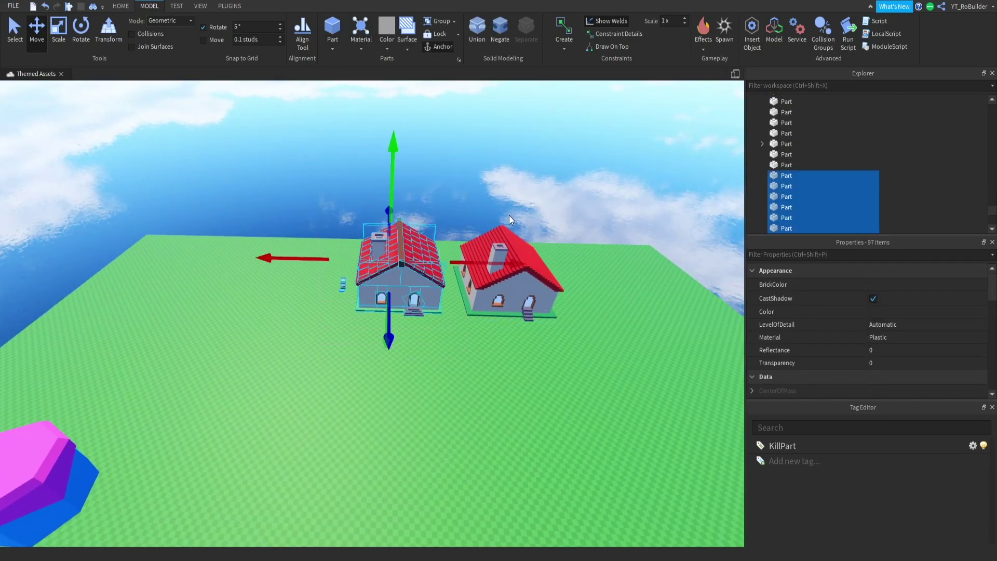
Anchor the old Happy Home model and start a playtest of the place.
click(512, 297)
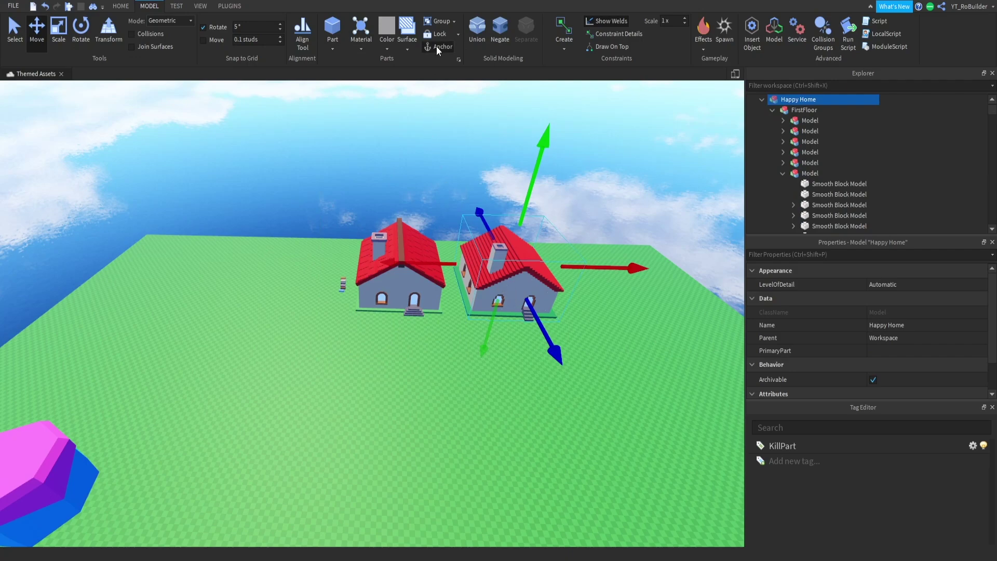
click(451, 137)
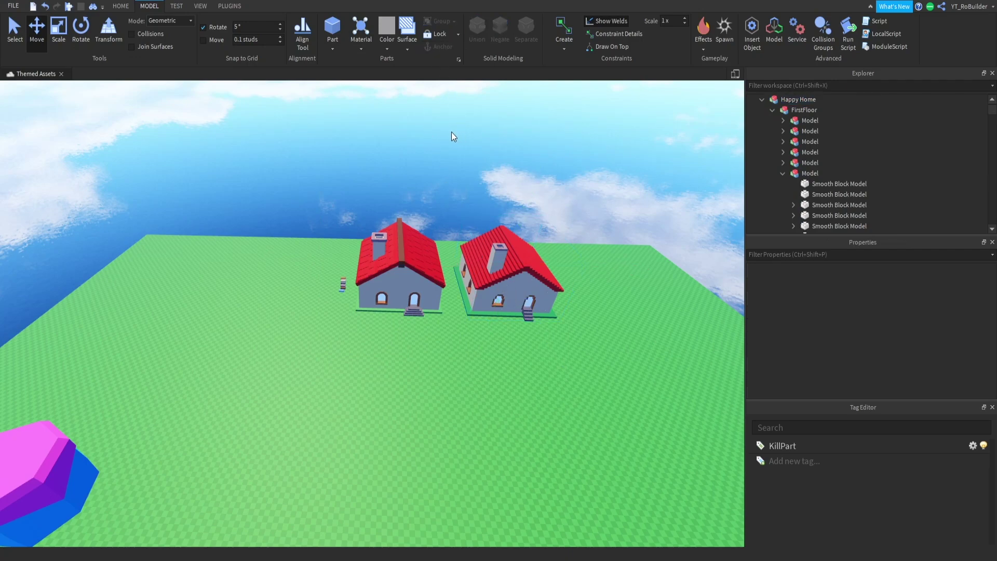
click(73, 6)
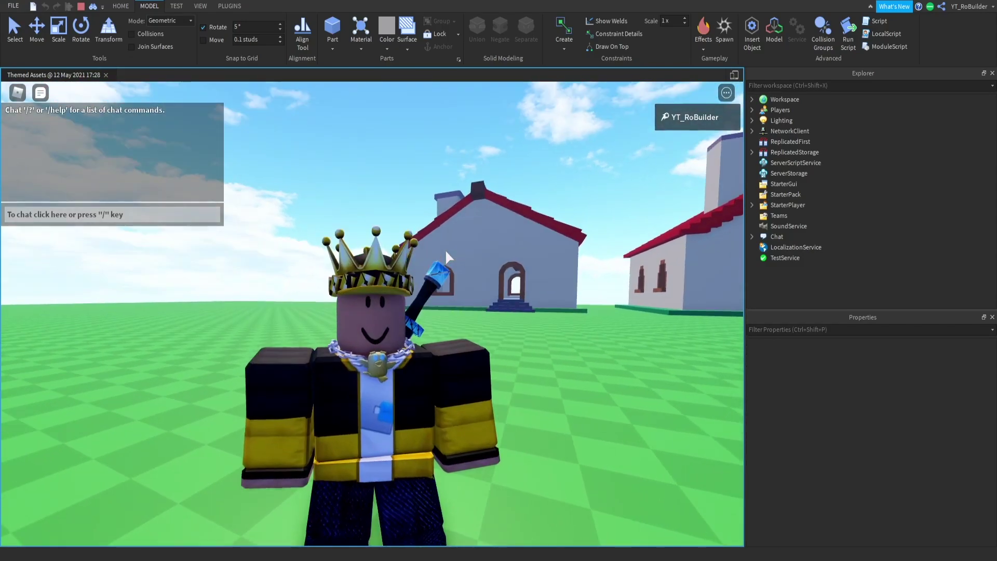
Walk the avatar around both houses and compare their fronts, roofs and windows from several distances.
right_drag(445, 248, 446, 254)
scroll(444, 248, down, 5)
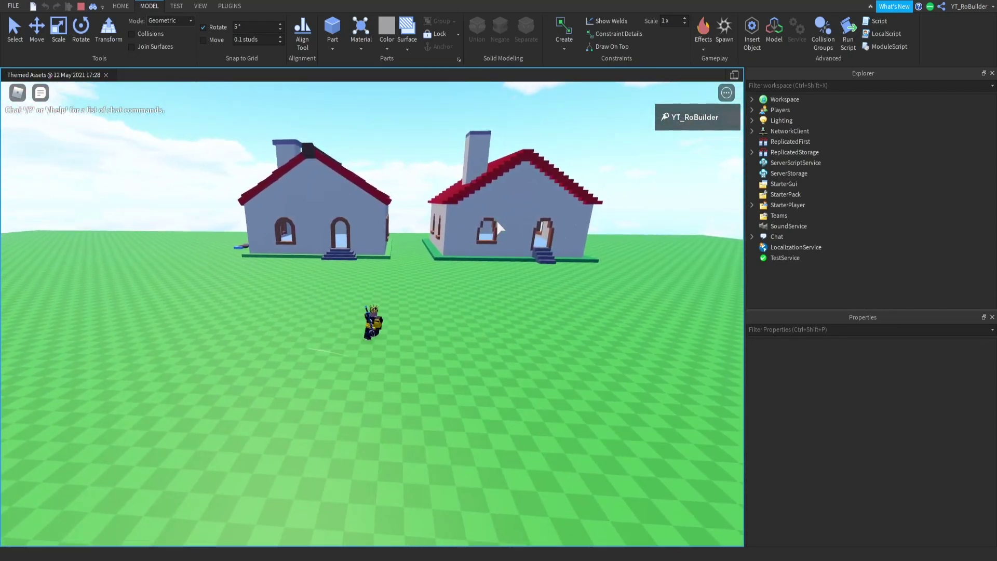
key(w)
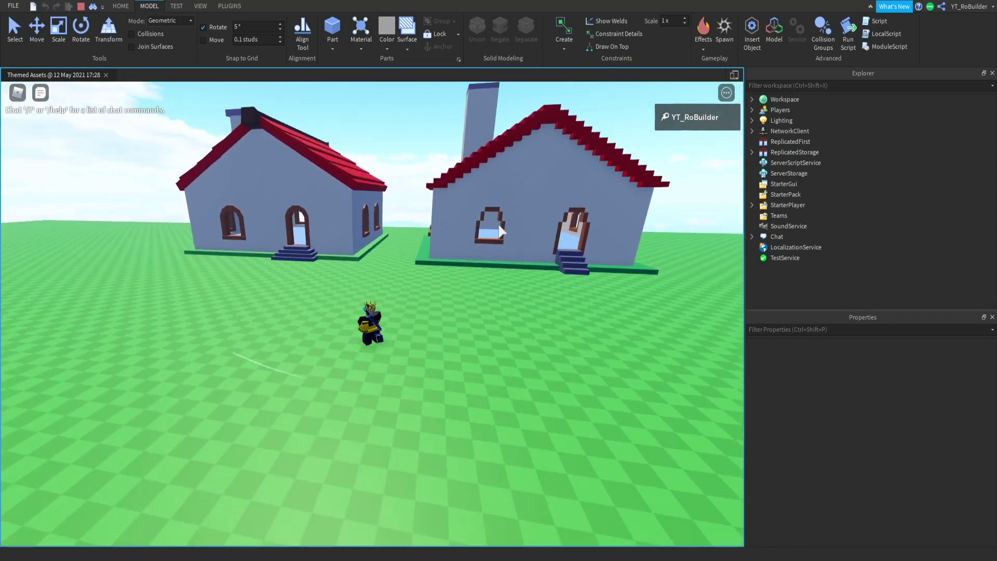
key(a)
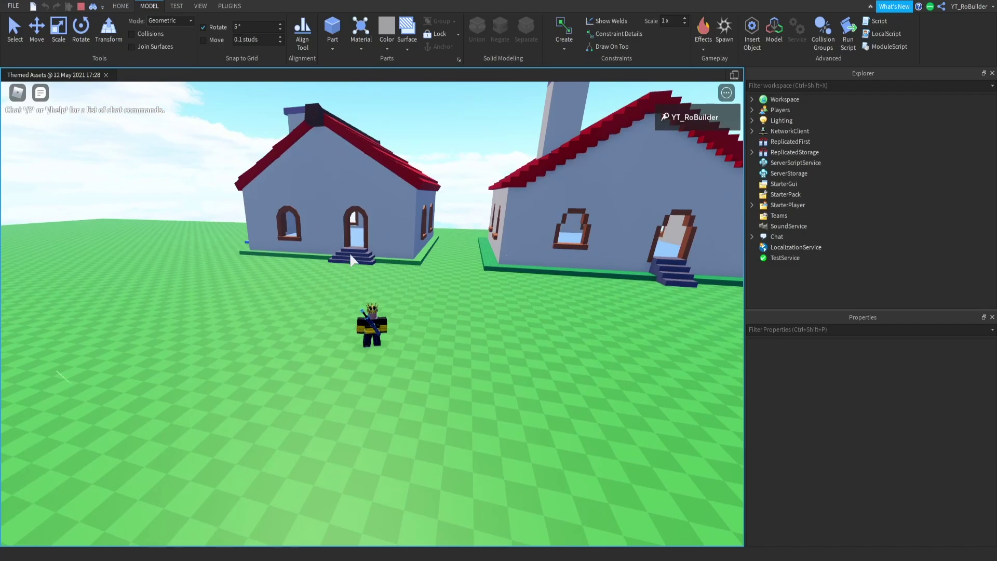
key(a)
scroll(356, 251, down, 10)
scroll(356, 250, up, 12)
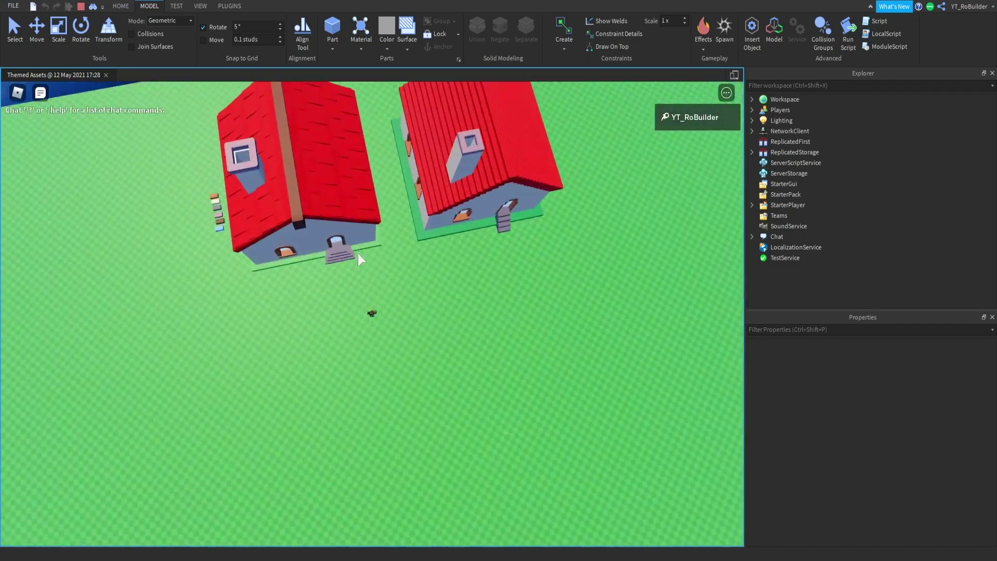
scroll(335, 205, up, 5)
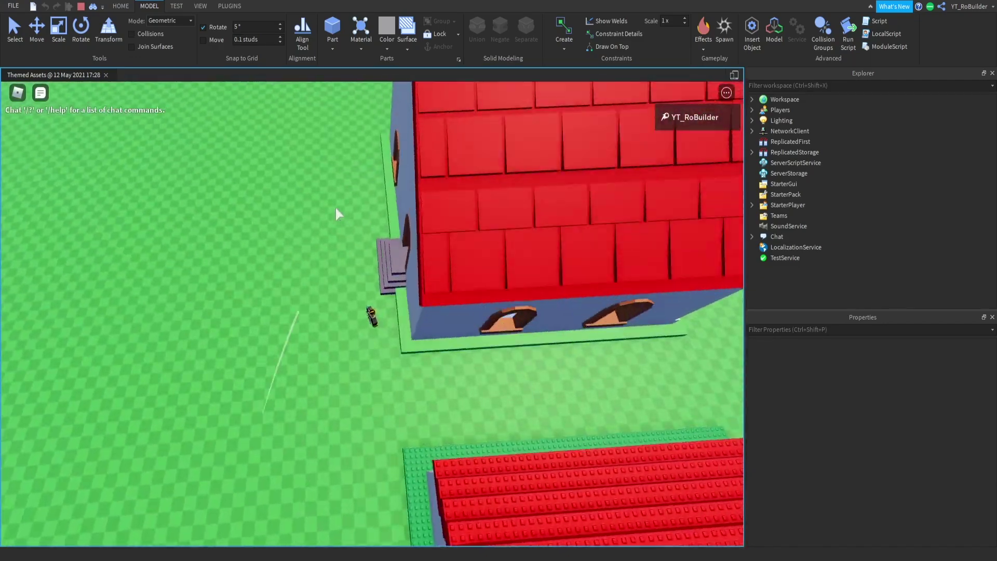
scroll(335, 205, down, 3)
right_drag(335, 206, 334, 205)
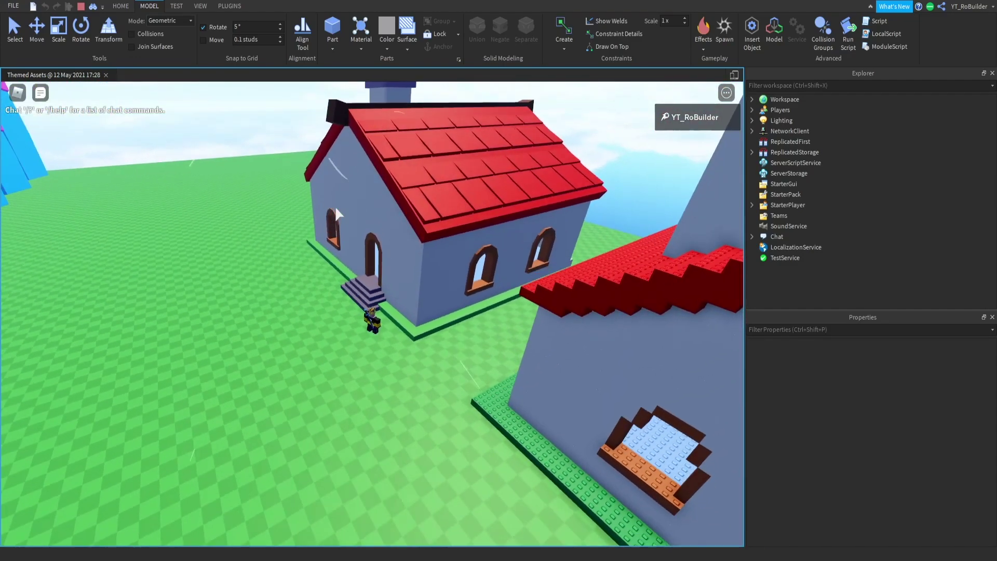
scroll(335, 206, up, 10)
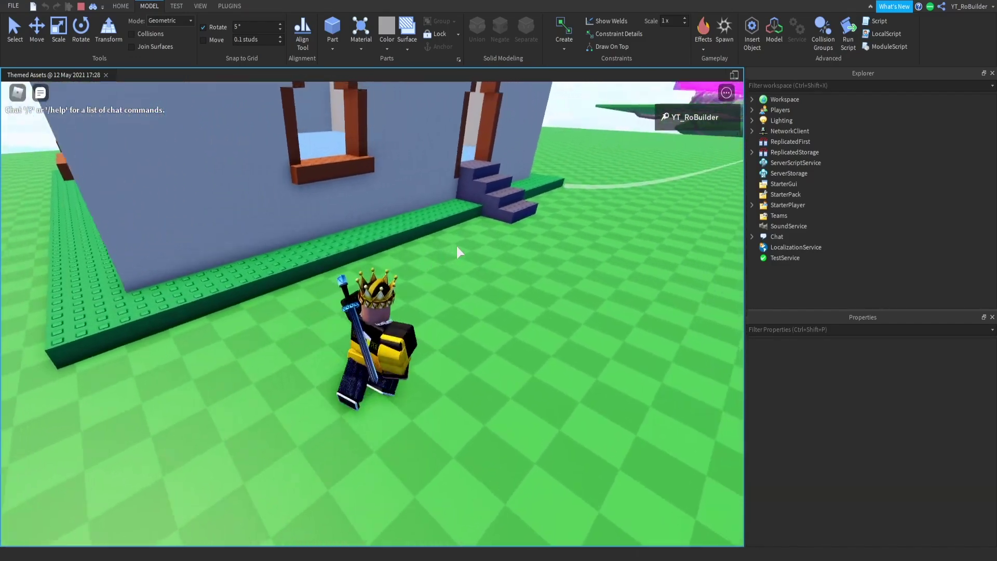
Walk the avatar into the old house and examine its studded floor, windows and beams.
right_drag(456, 251, 456, 251)
key(w)
key(w)
key(s)
key(w)
key(w)
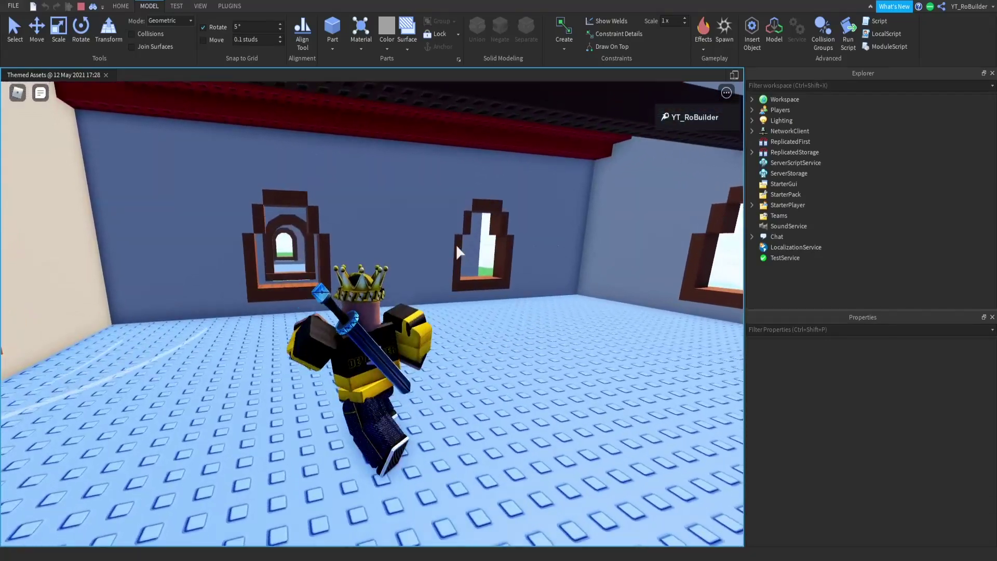
Move the avatar through the old house's window and jump through the facing arched window into the smooth house.
key(w)
key(space)
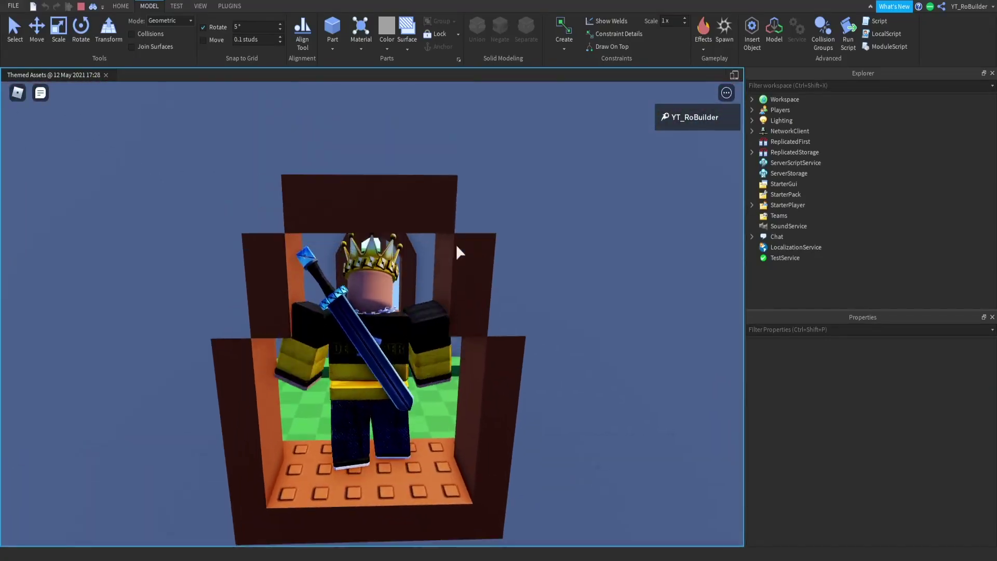
key(w)
right_drag(457, 252, 457, 252)
key(space)
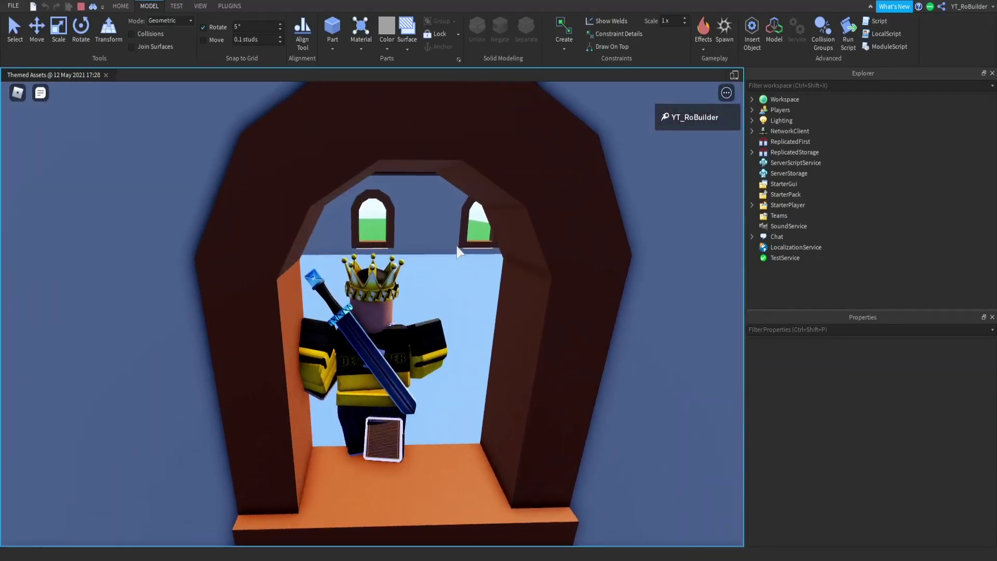
key(w)
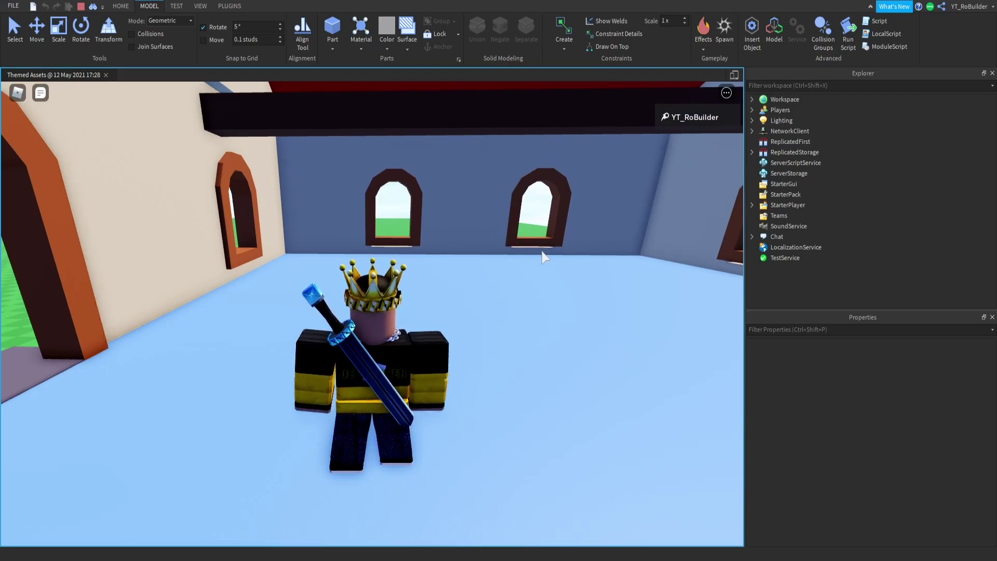
Walk the avatar out of the smooth house and back in by the stepped doorway to examine its interior.
key(w)
right_drag(506, 254, 504, 251)
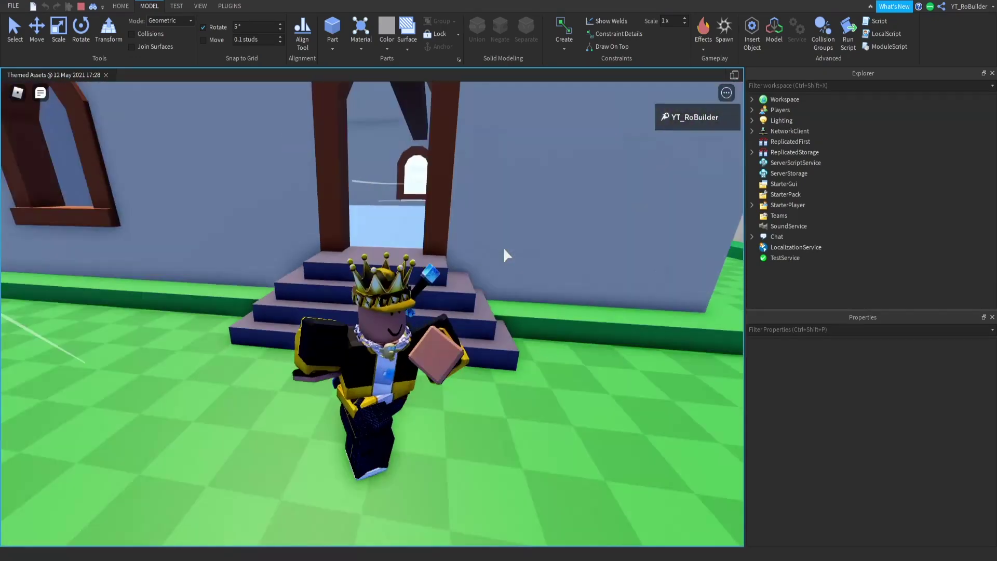
key(w)
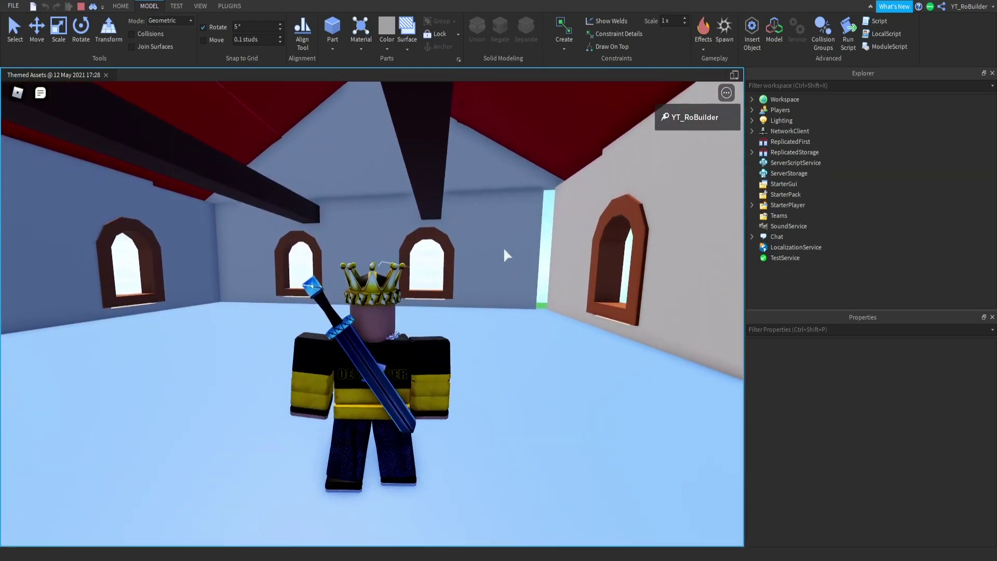
key(w)
Walk the avatar between the two houses, compare their roofs from above, and stop the playtest.
right_drag(503, 247, 390, 139)
key(w)
key(w)
key(w)
scroll(391, 145, down, 10)
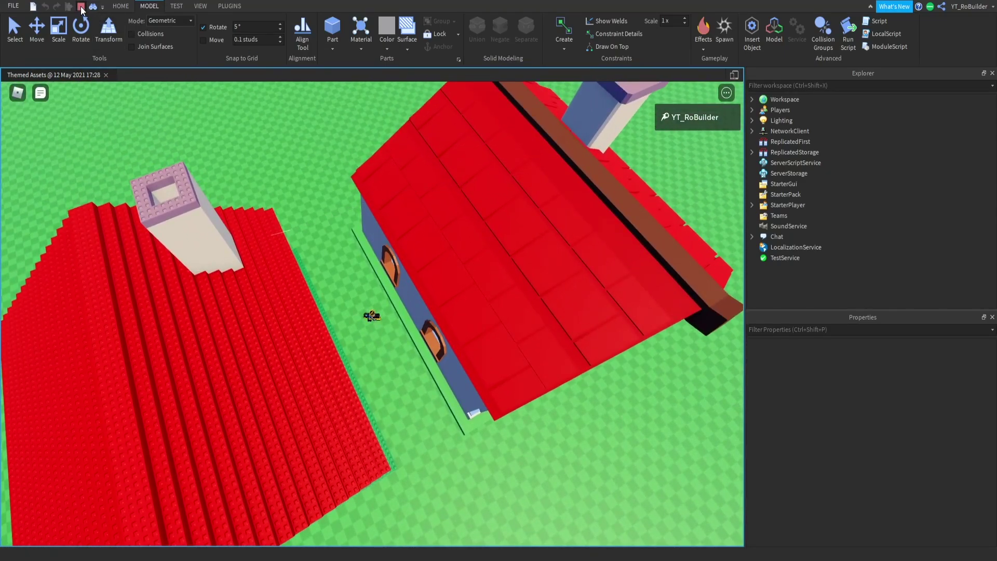
scroll(522, 271, up, 15)
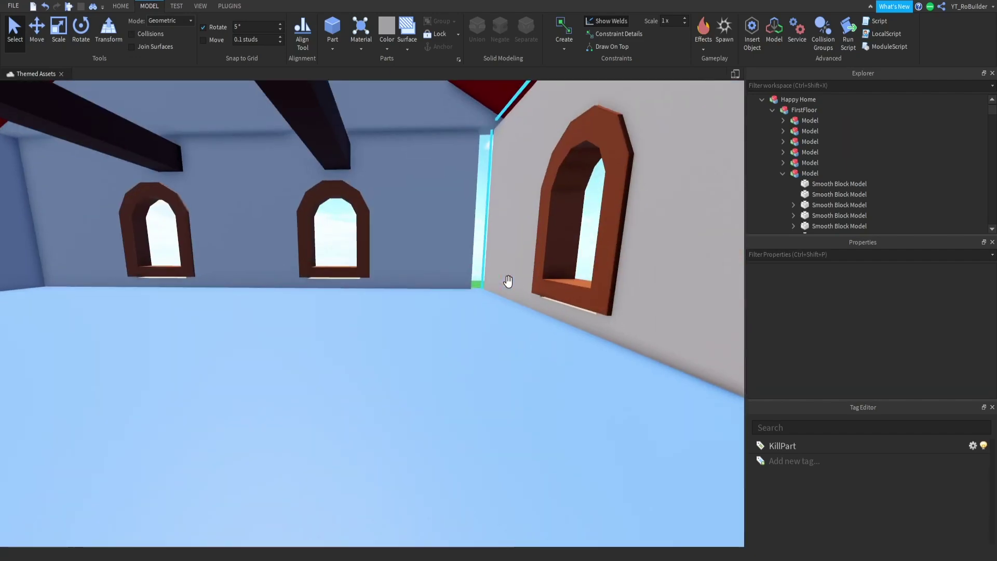
Scale up the wall blocks beneath the smooth house's windows to close the gaps under the window frames.
right_drag(508, 281, 503, 319)
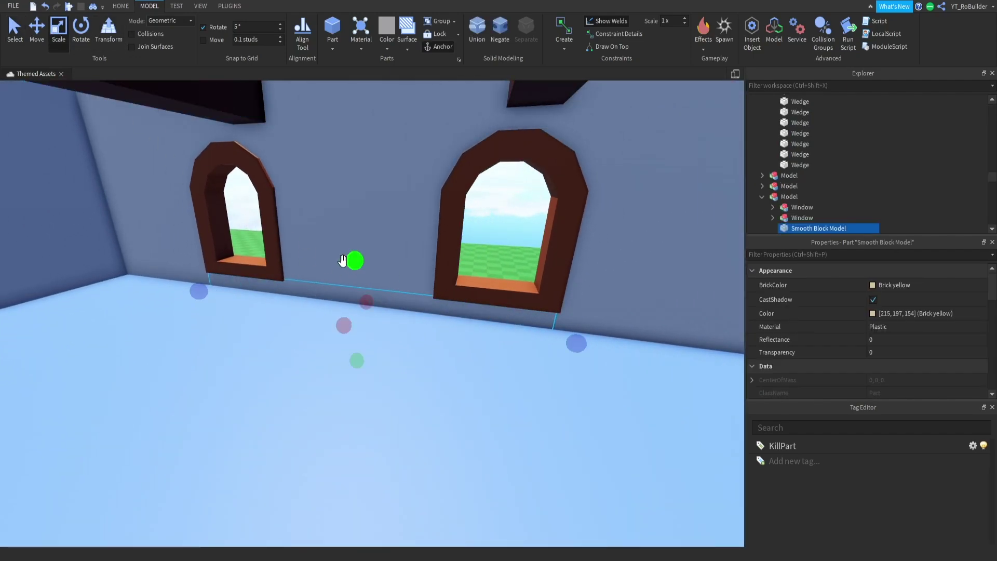
right_drag(342, 260, 349, 279)
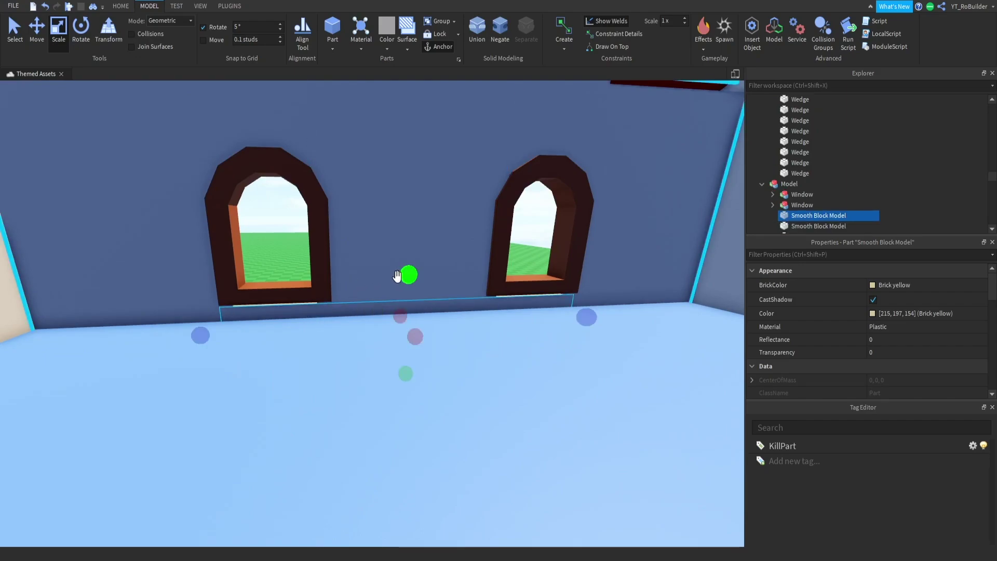
scroll(403, 273, down, 5)
right_drag(425, 280, 423, 331)
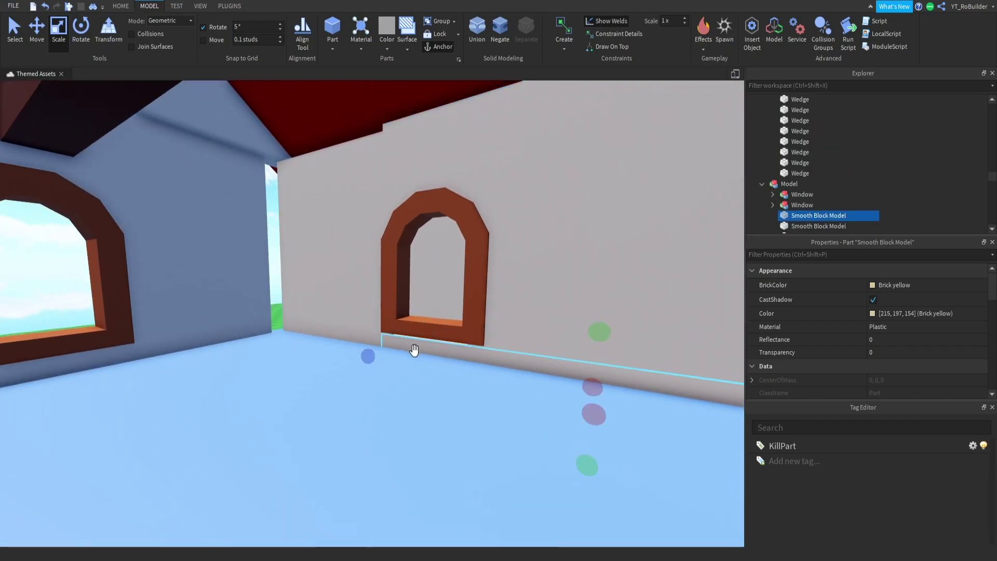
click(414, 349)
scroll(454, 340, down, 3)
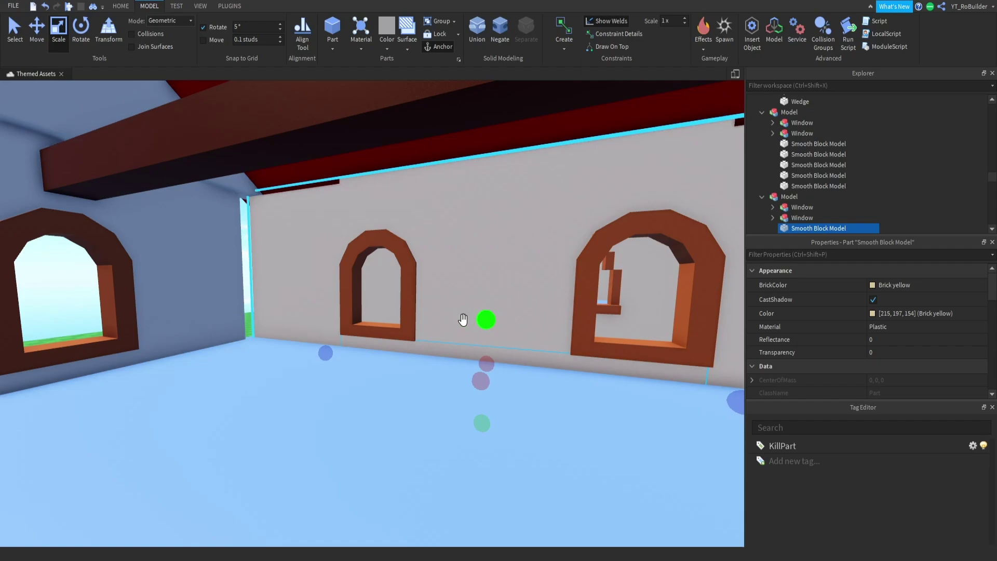
Scale the smooth house's corner wall block sideways to close the open vertical gap beside the blue wall.
key(s)
right_drag(367, 212, 369, 210)
click(369, 211)
key(w)
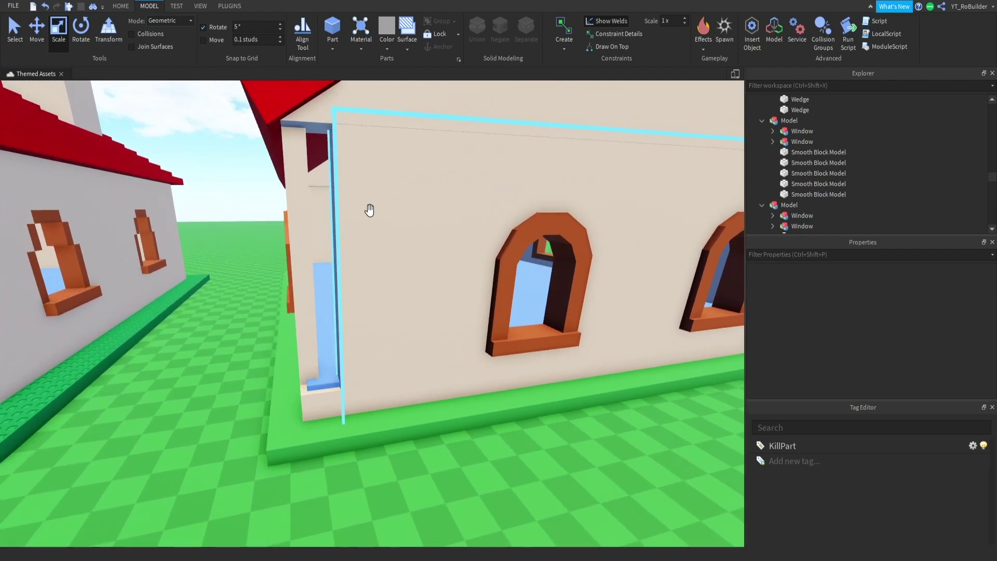
key(s)
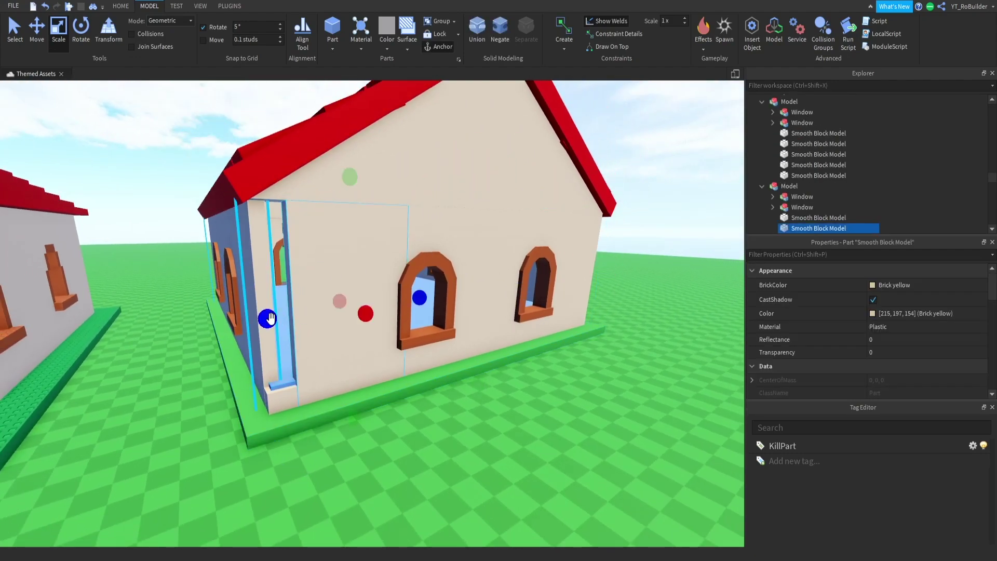
click(234, 322)
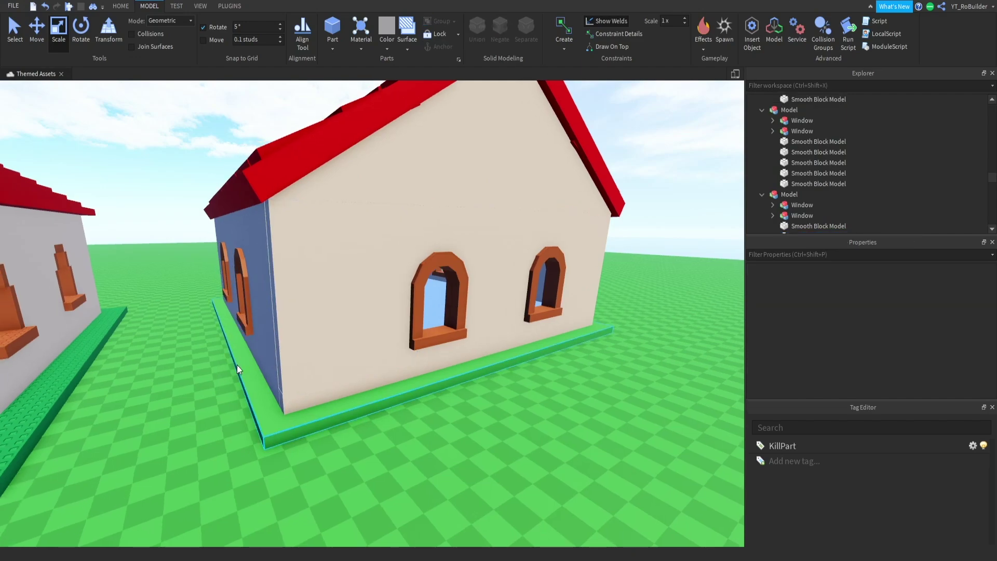
Inspect the smooth house's repaired corner, shingled roof, chimney and beamed interior for remaining gaps.
scroll(236, 365, up, 10)
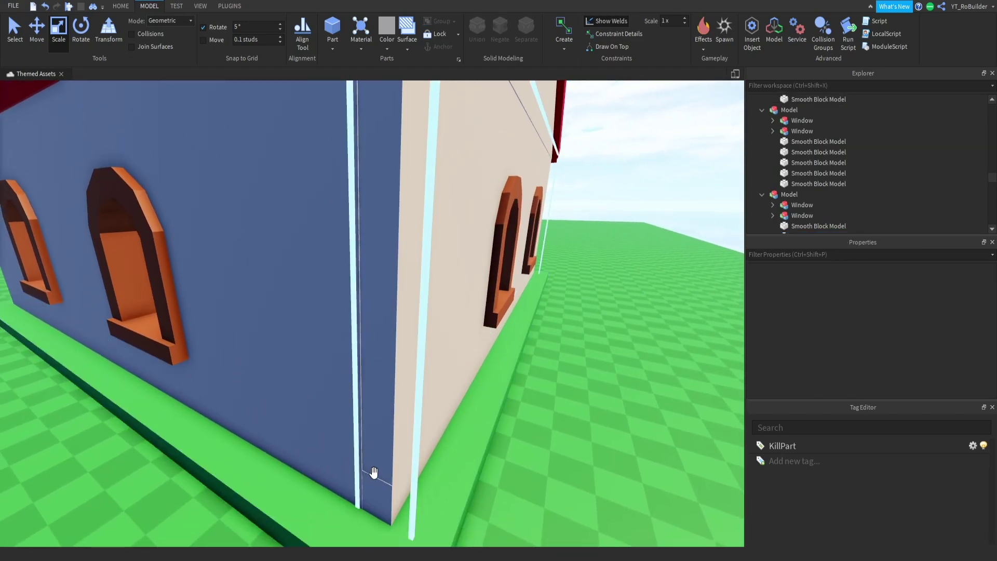
scroll(369, 367, down, 10)
right_drag(369, 368, 365, 365)
scroll(369, 369, up, 5)
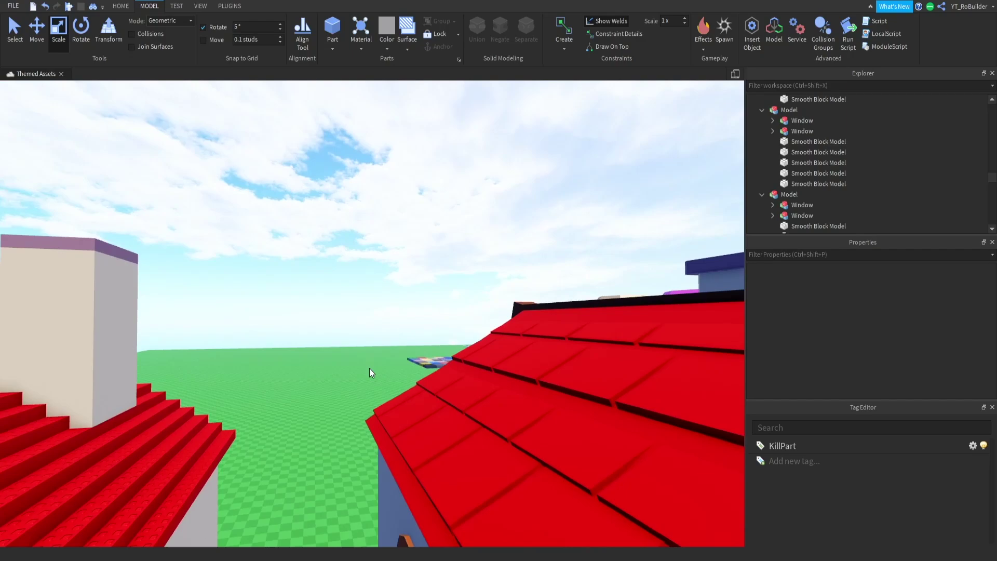
scroll(369, 369, up, 10)
scroll(369, 368, down, 5)
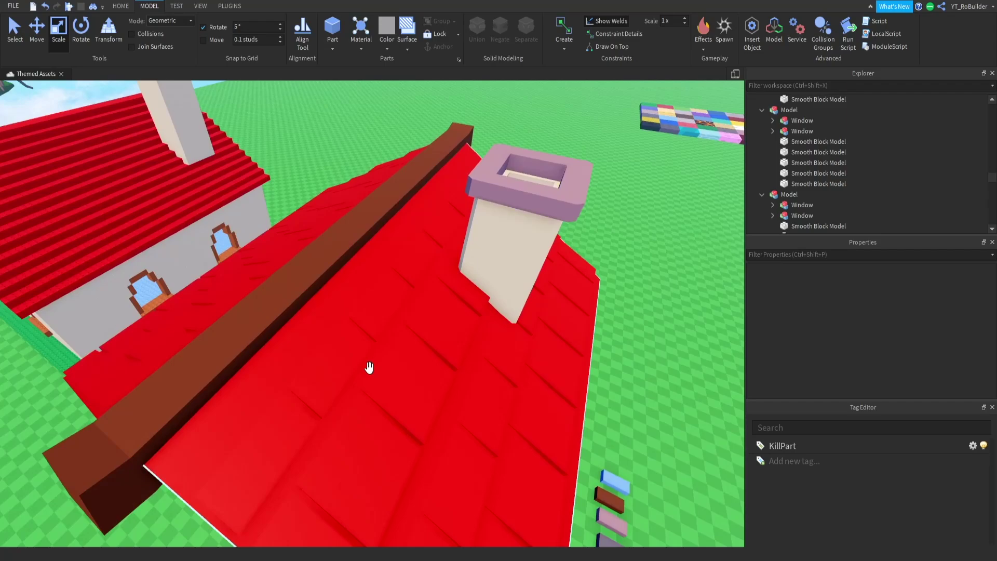
scroll(369, 367, up, 10)
scroll(370, 367, up, 10)
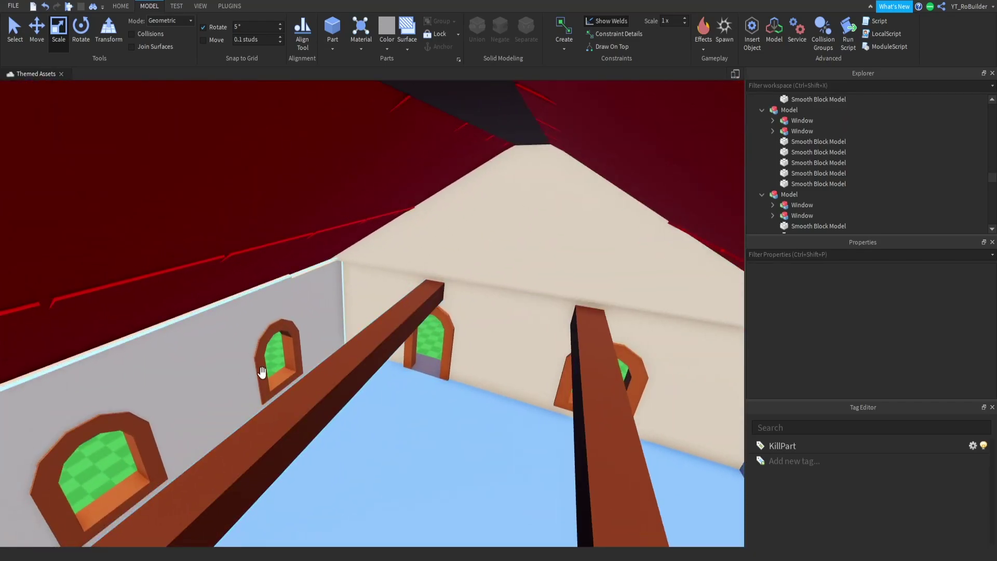
Turn on 0.1-stud move snapping and scale the heights of the windowed side wall's upper blocks to fit the roof.
scroll(334, 343, up, 5)
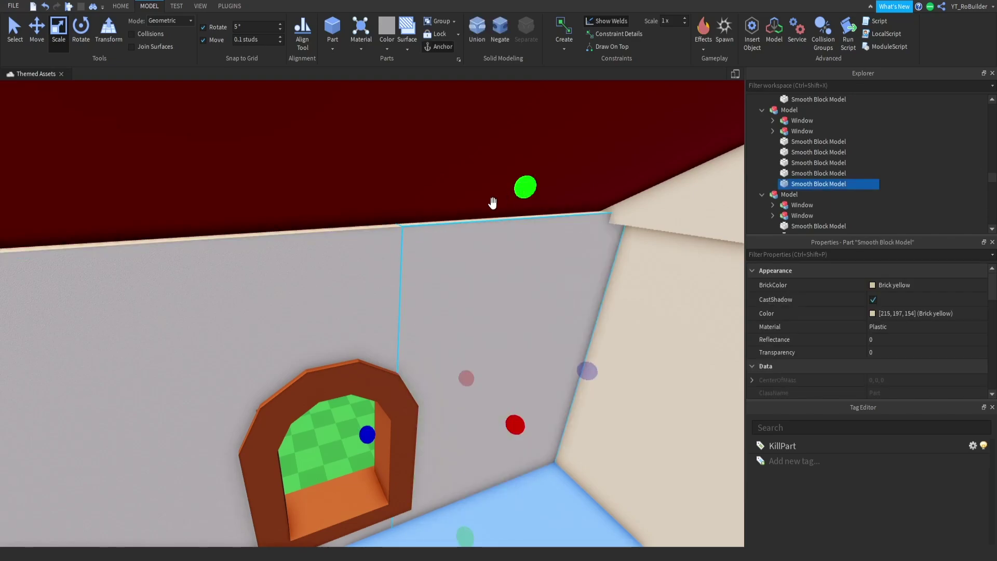
scroll(492, 202, down, 5)
scroll(424, 234, up, 5)
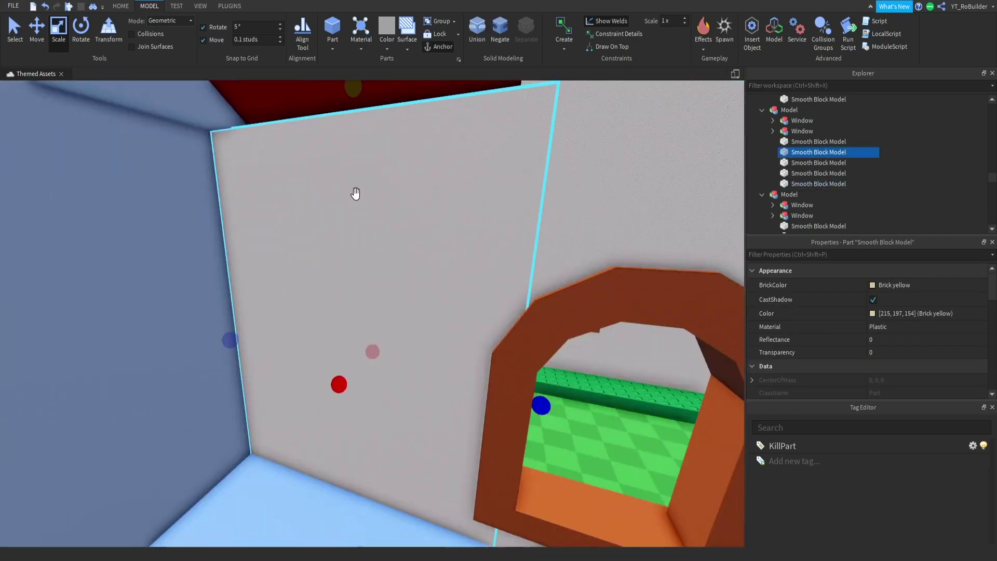